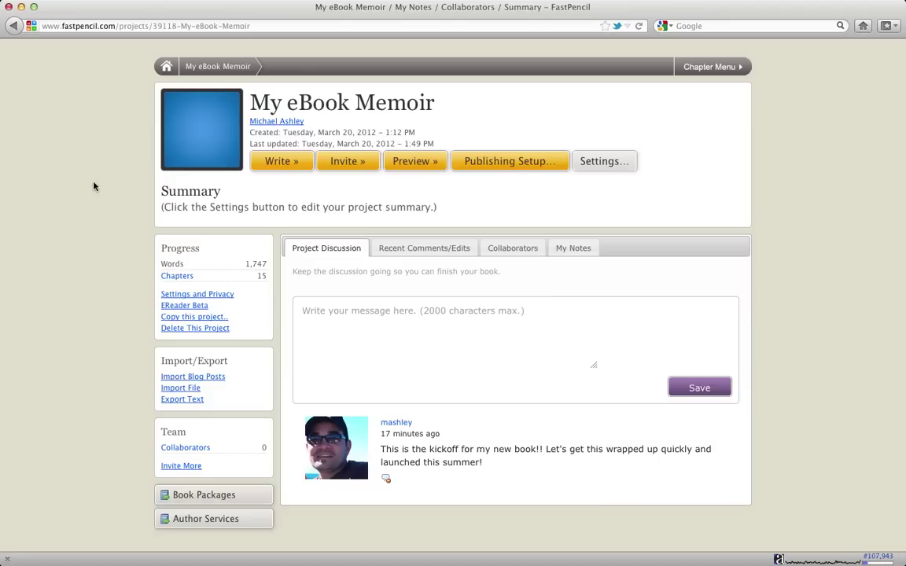
Step: Preview the design template chooser and the chapter list, closing both again
click(411, 162)
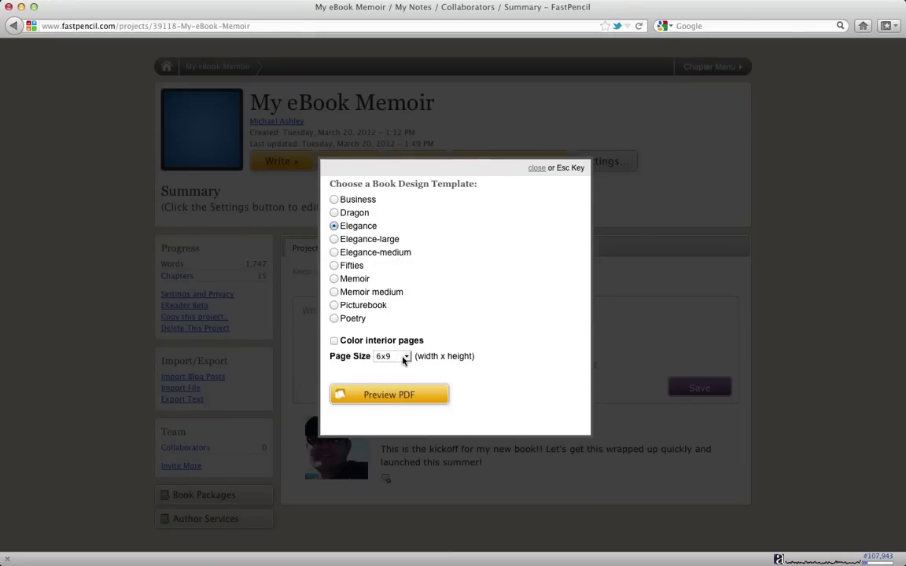
click(536, 170)
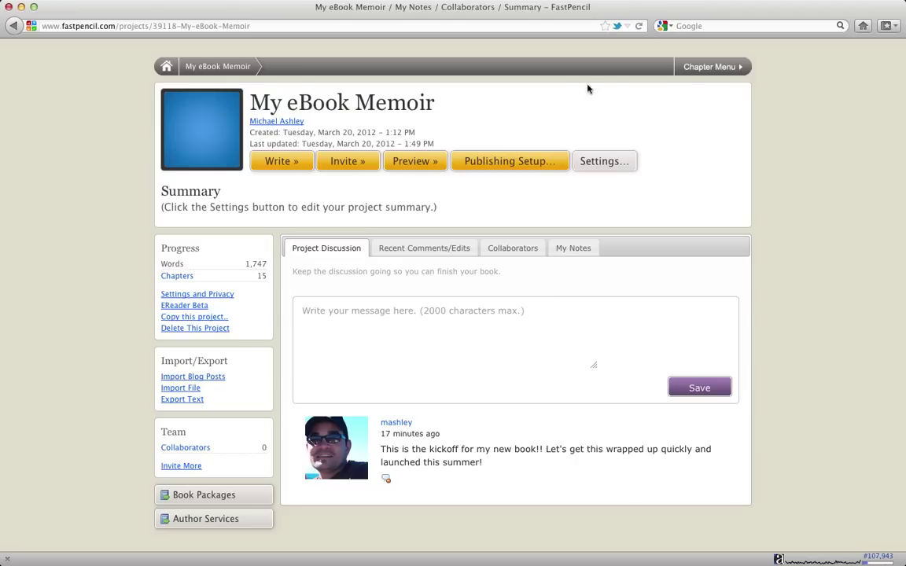
click(711, 69)
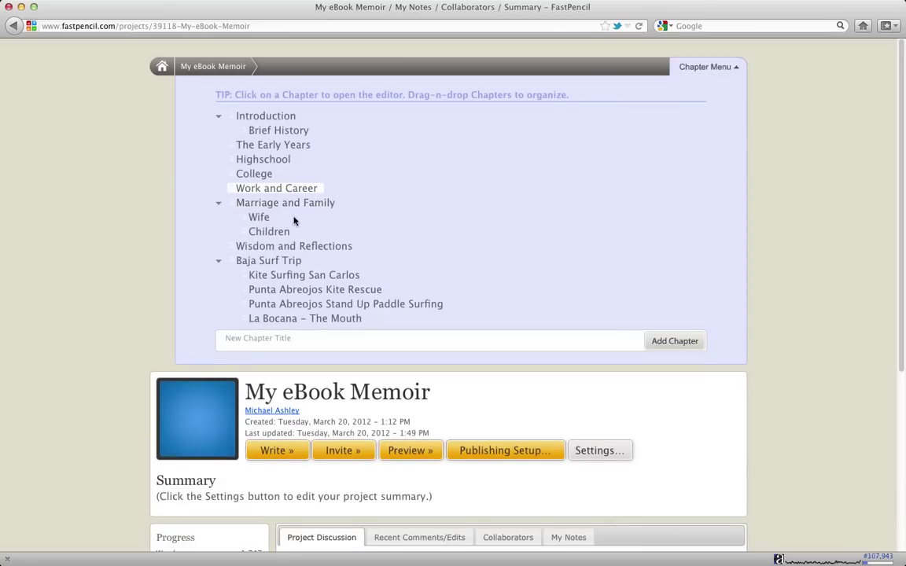
click(696, 69)
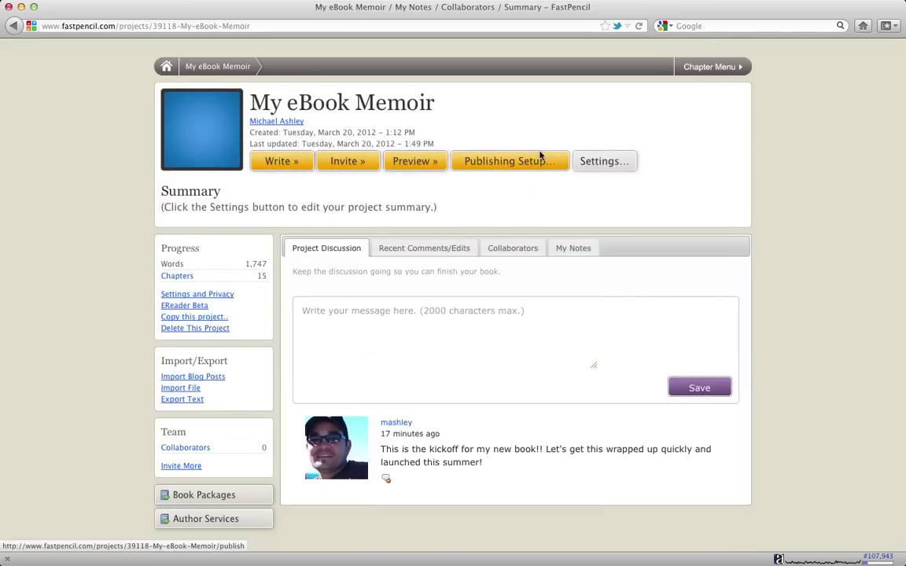
Step: Start Publishing Setup and keep the Title page defaults, moving on to Description
click(490, 162)
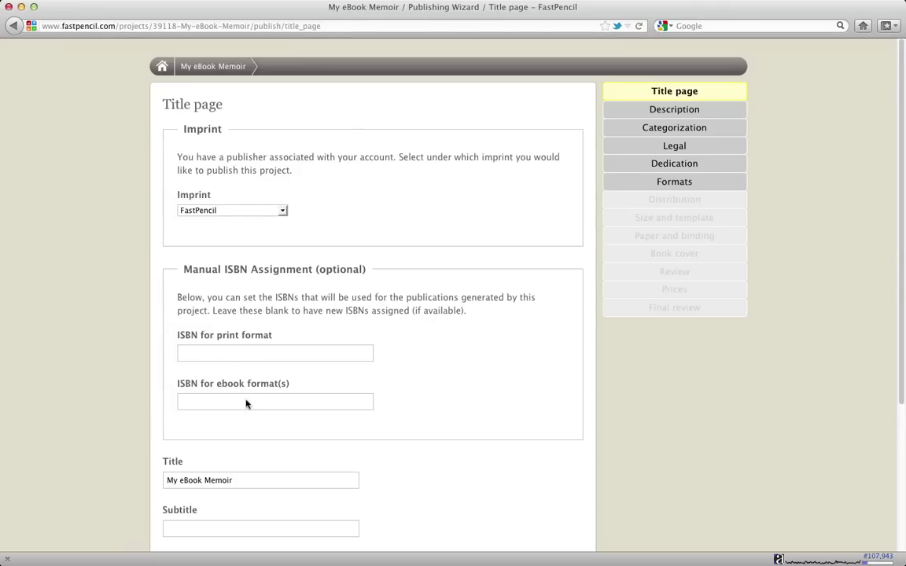
click(252, 352)
scroll(460, 357, down, 2)
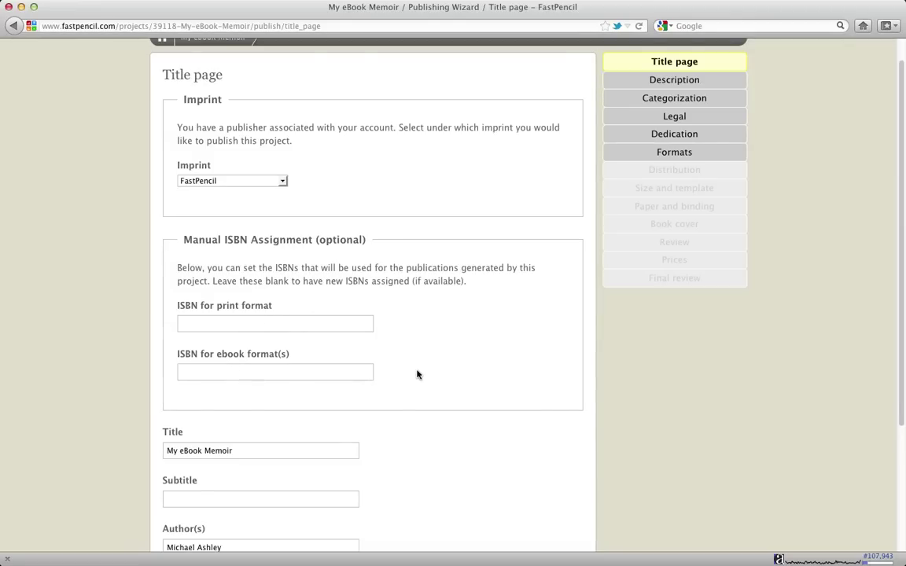
scroll(417, 375, down, 3)
scroll(417, 375, down, 5)
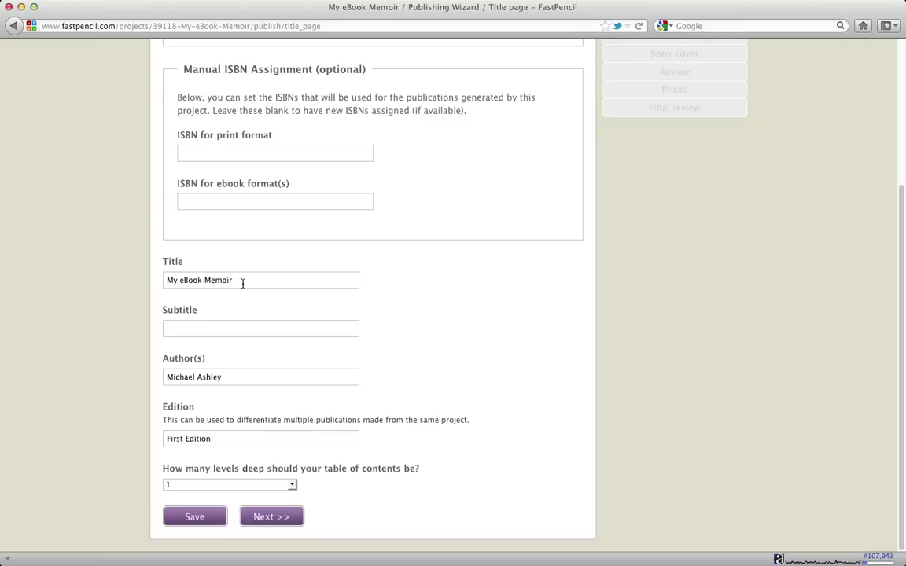
click(269, 519)
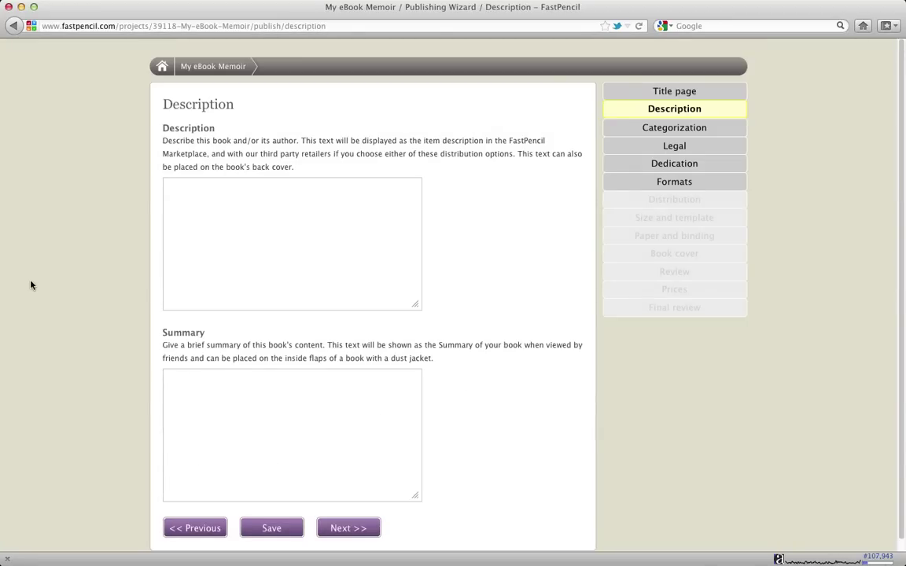
Step: Revisit the Title page, then return to the still-blank Description step
click(175, 528)
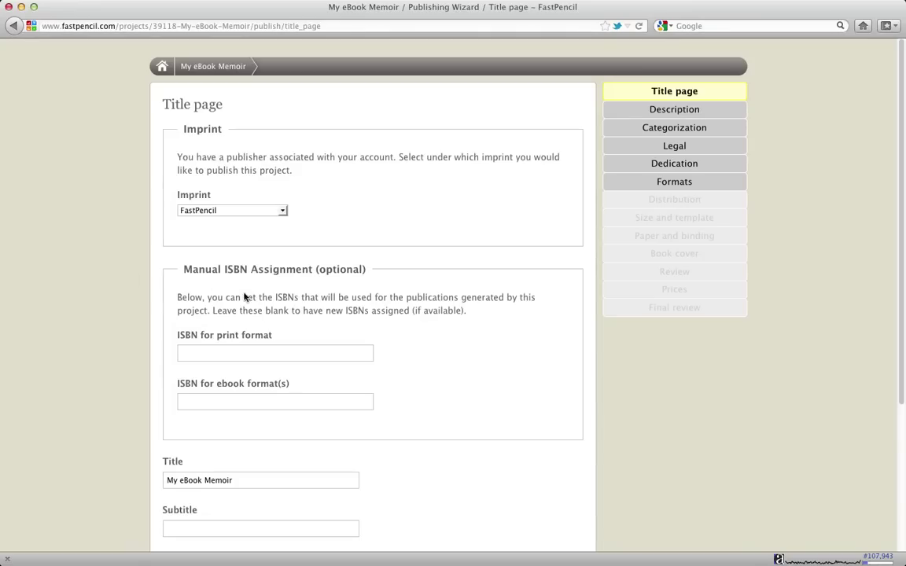
scroll(82, 314, down, 5)
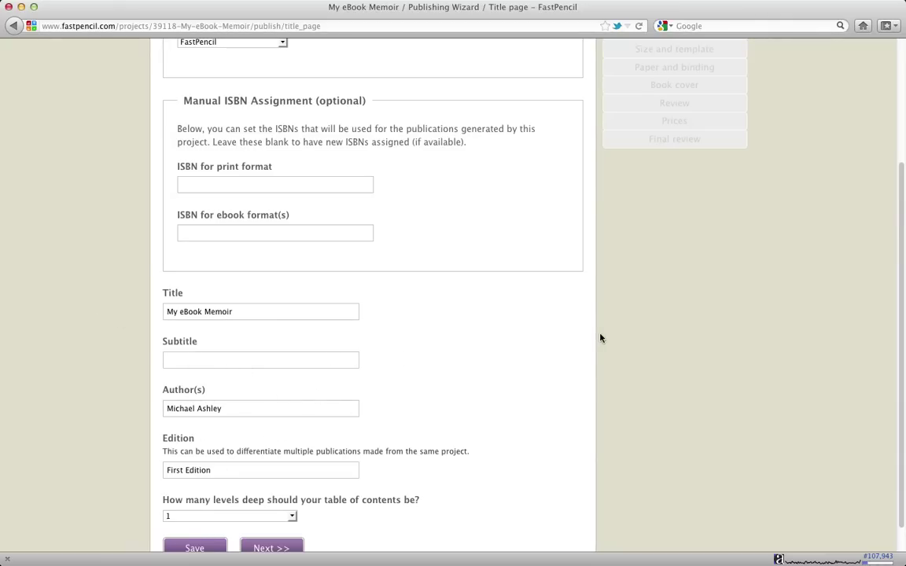
scroll(599, 338, up, 2)
scroll(600, 338, down, 3)
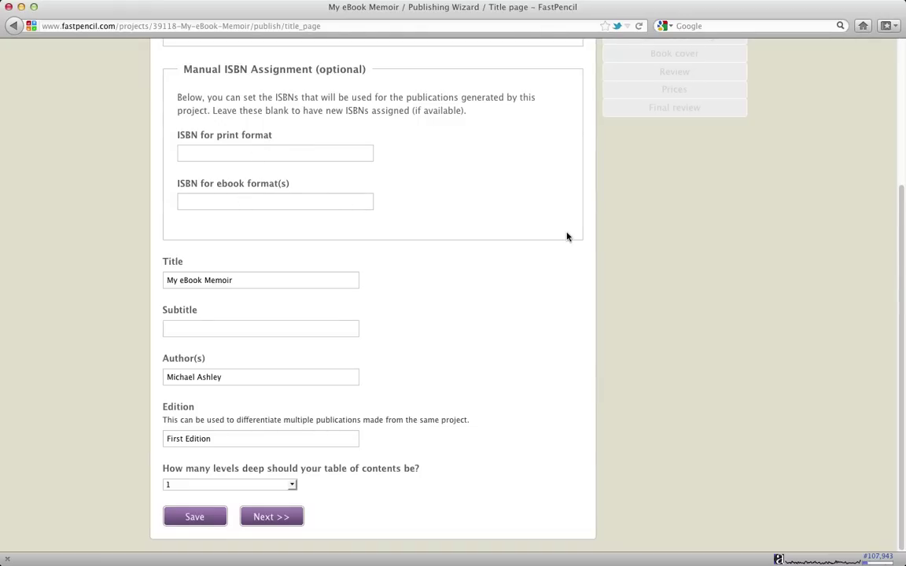
scroll(602, 244, up, 5)
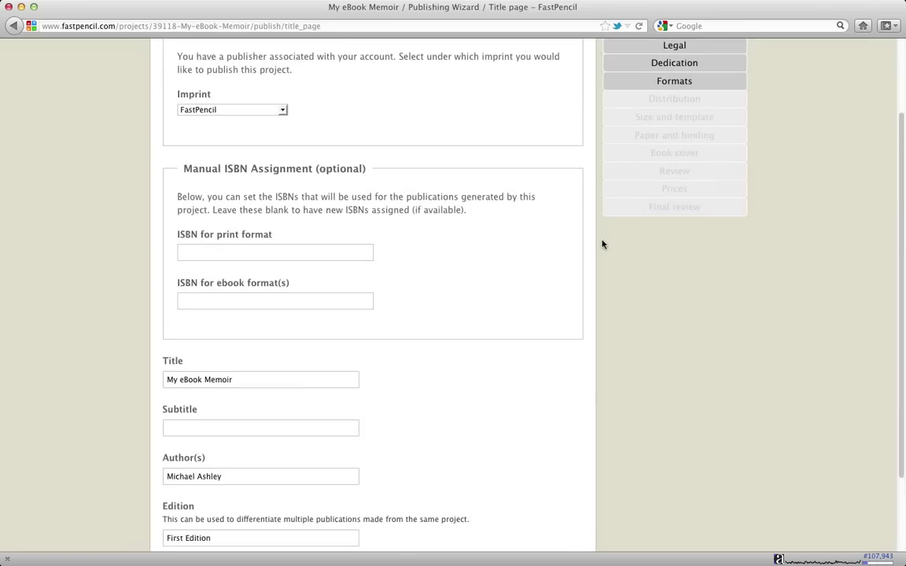
scroll(603, 244, down, 5)
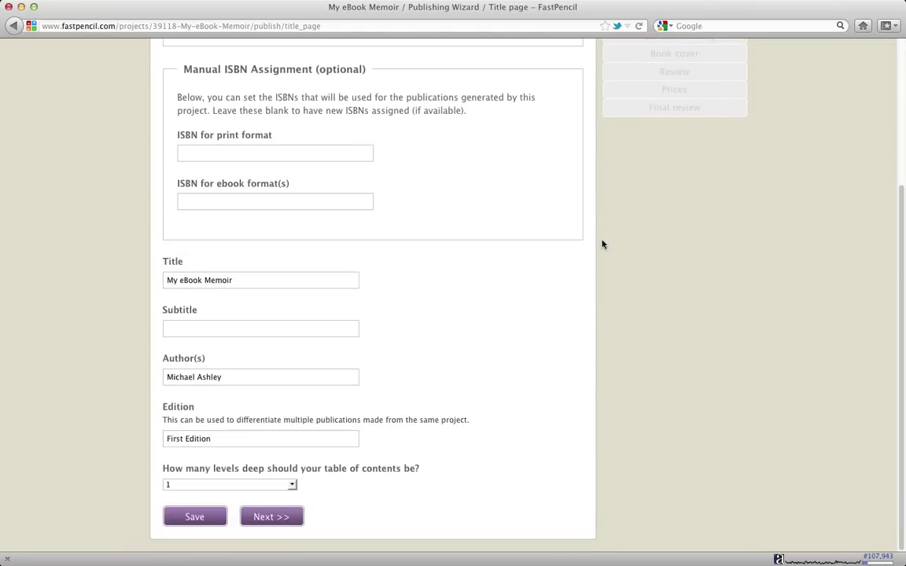
click(277, 516)
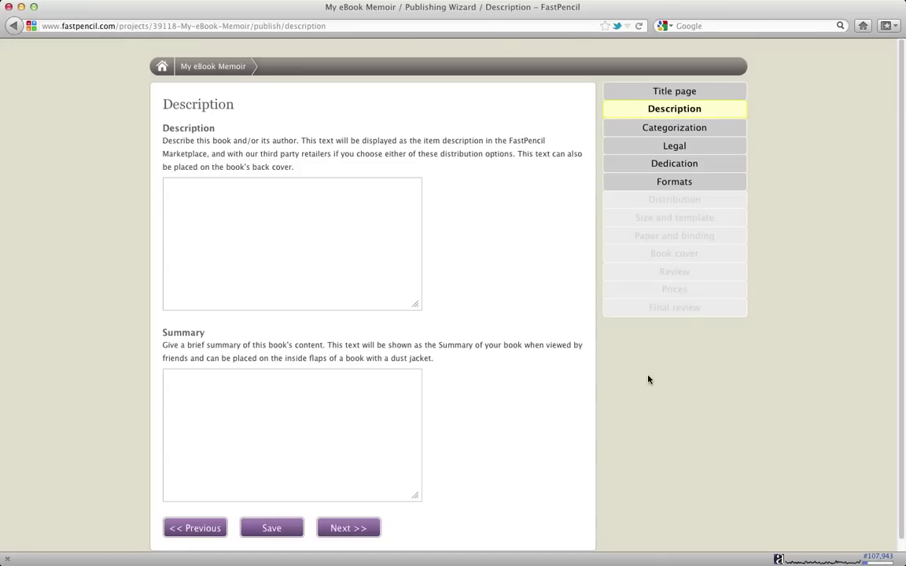
Step: Describe the book as 'This book is about my life', naming the author as FastPencil's co-founder and CTO
click(225, 216)
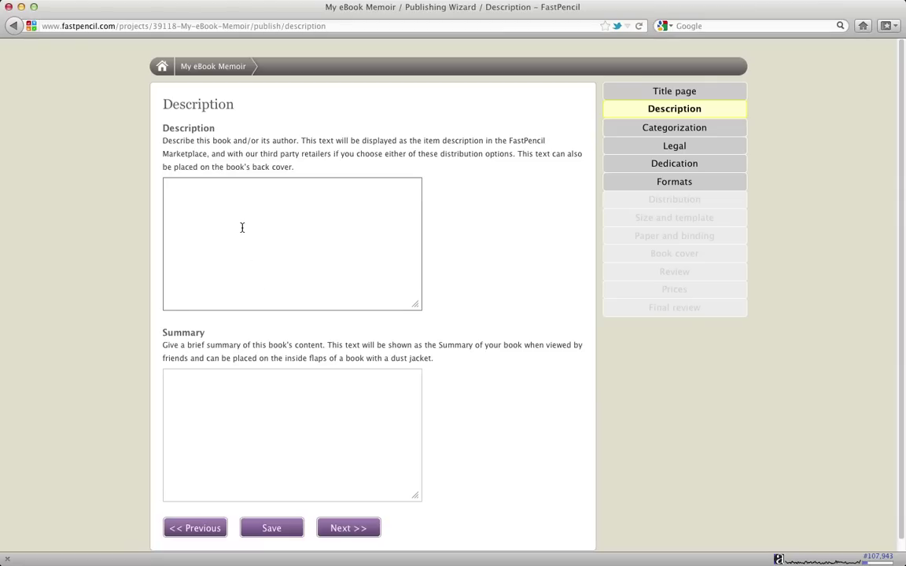
text(This book is about my life.)
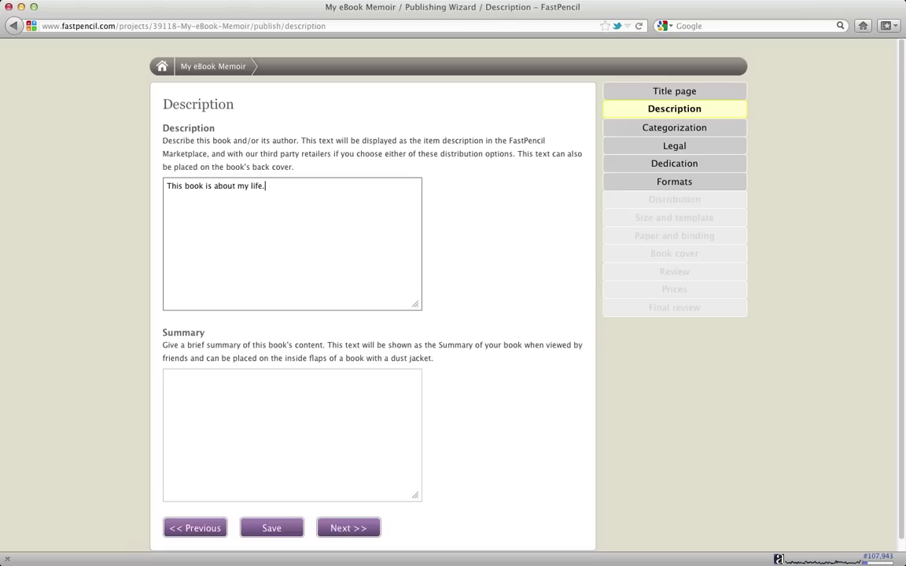
text( The Author, Mi)
key(BackSpace)
key(BackSpace)
key(BackSpace)
text(, Michael Ashley, i)
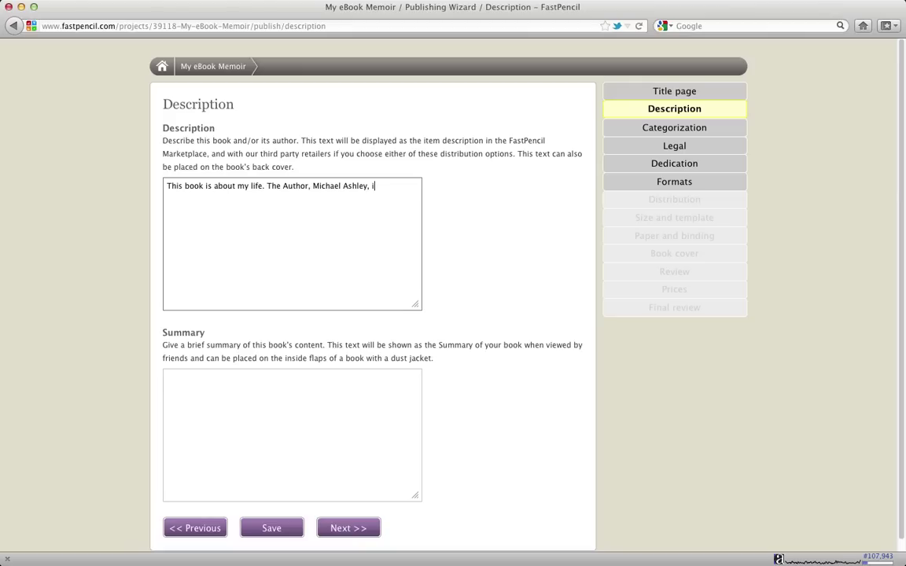
text(s co-founder and CTO at Fast)
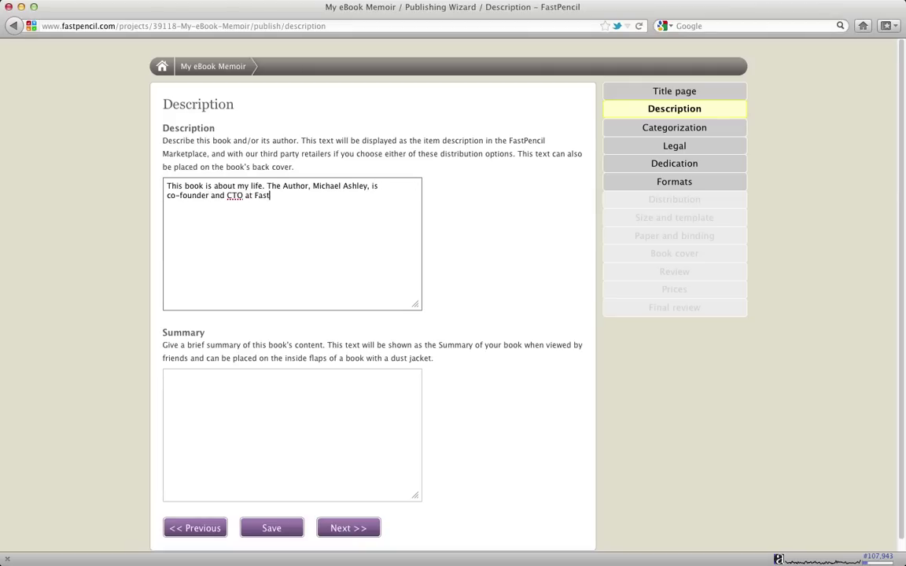
text(Pencil.)
click(267, 424)
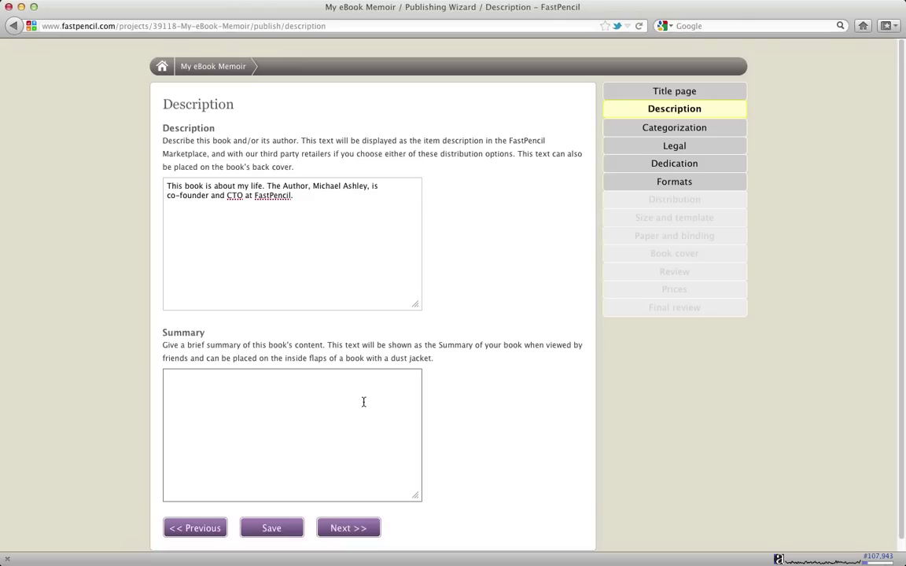
Step: Categorise the book under Biography & Autobiography and Body, Mind & Spirit
click(355, 531)
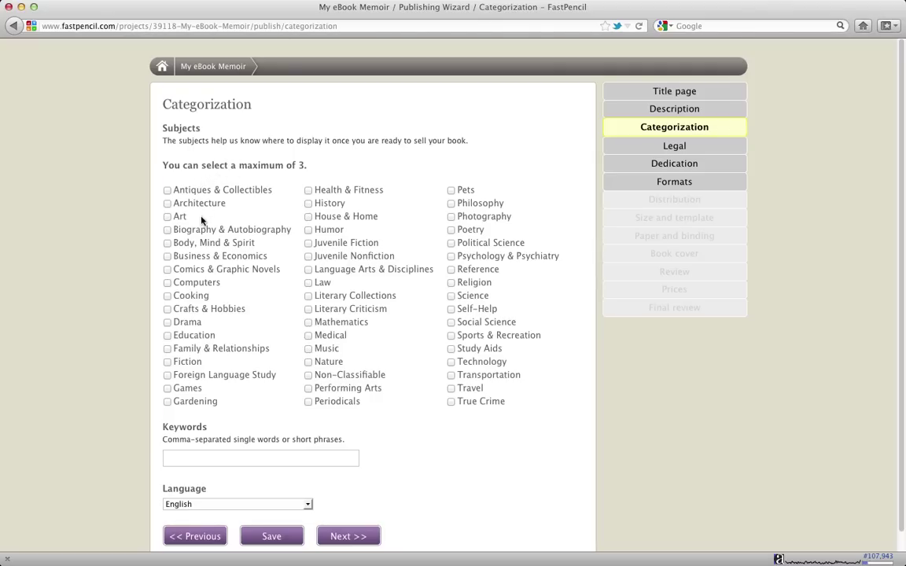
click(167, 243)
click(167, 229)
scroll(263, 387, down, 1)
Step: Add keywords: the author's surname, Family Tree and MASH
click(261, 439)
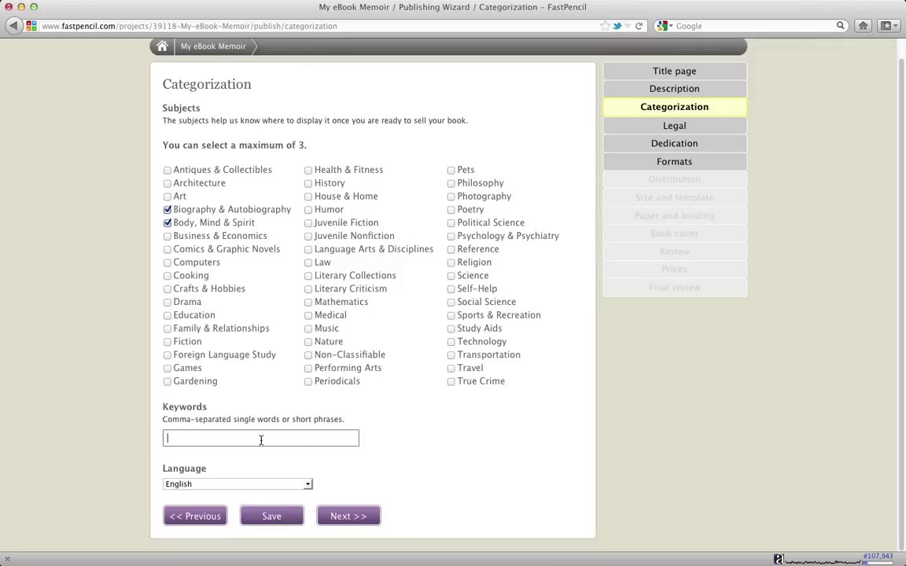
text(Ashley)
key(BackSpace)
text(y Family Tree, MASH)
click(352, 519)
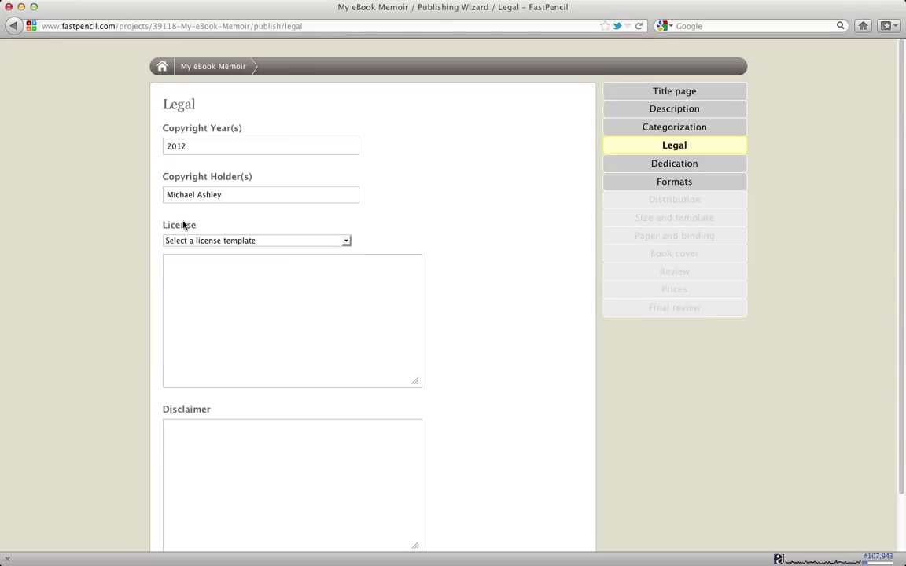
Step: Apply the Standard license so the 2012 copyright notice fills the license box
click(253, 240)
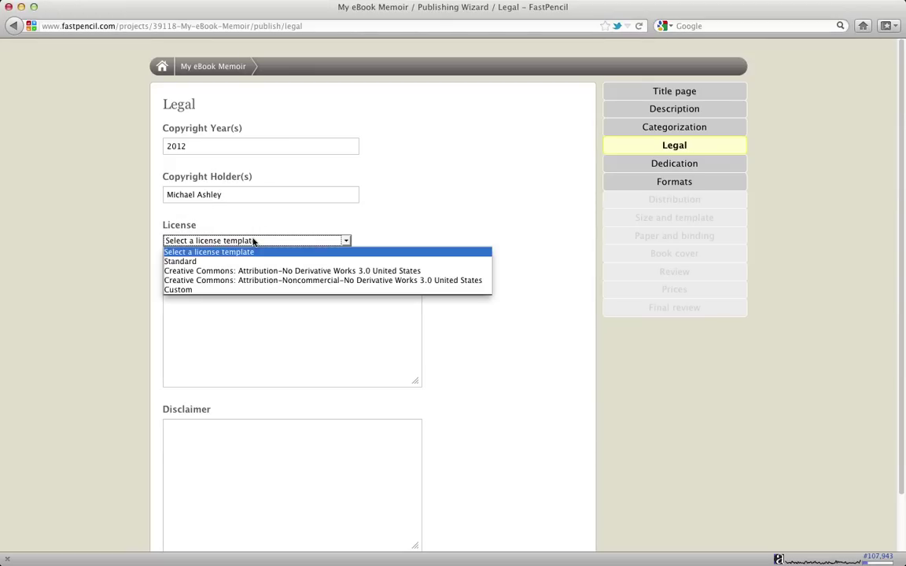
click(194, 261)
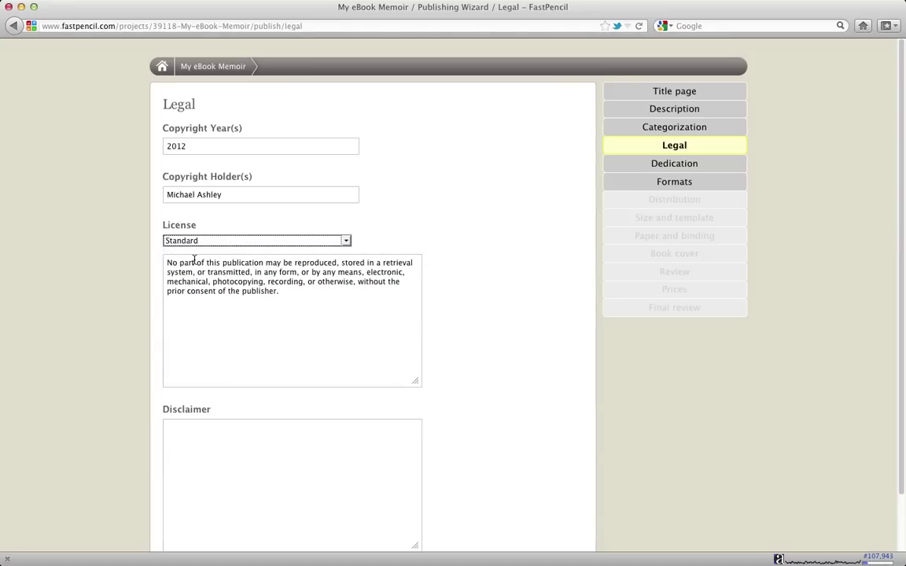
scroll(487, 292, down, 3)
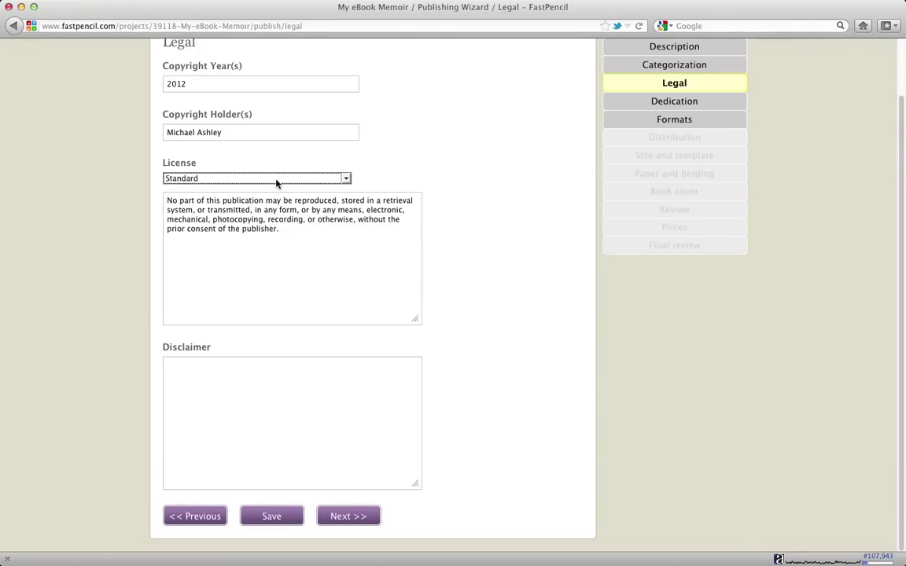
click(286, 229)
drag(286, 229, 142, 194)
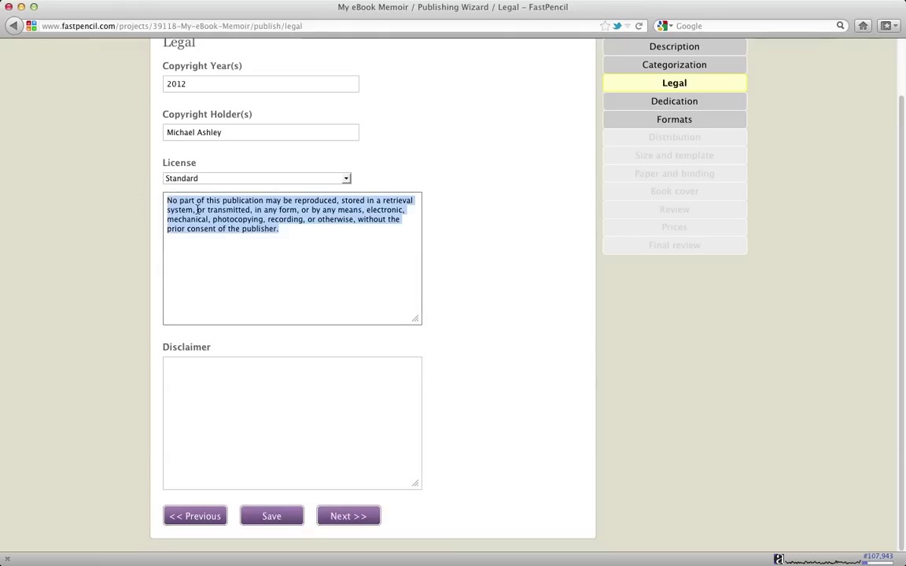
click(169, 206)
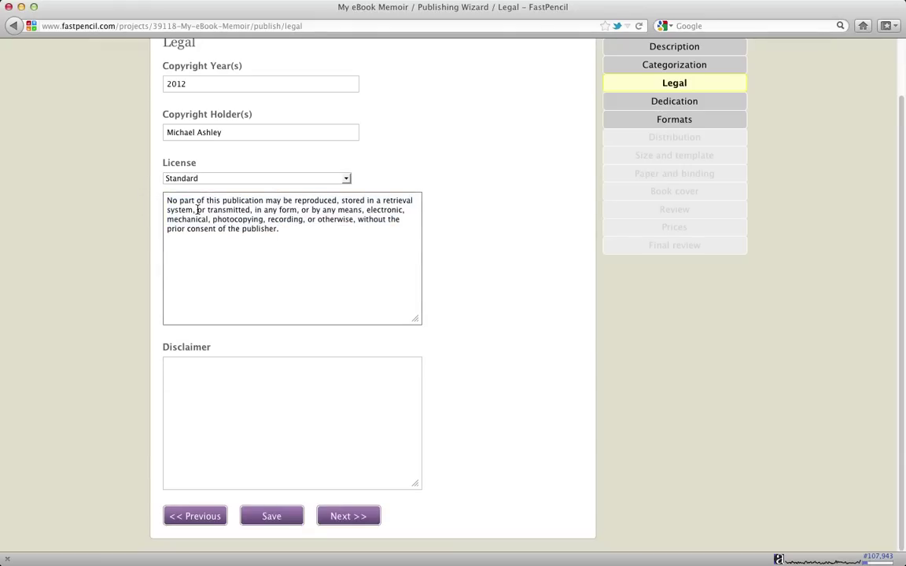
click(229, 372)
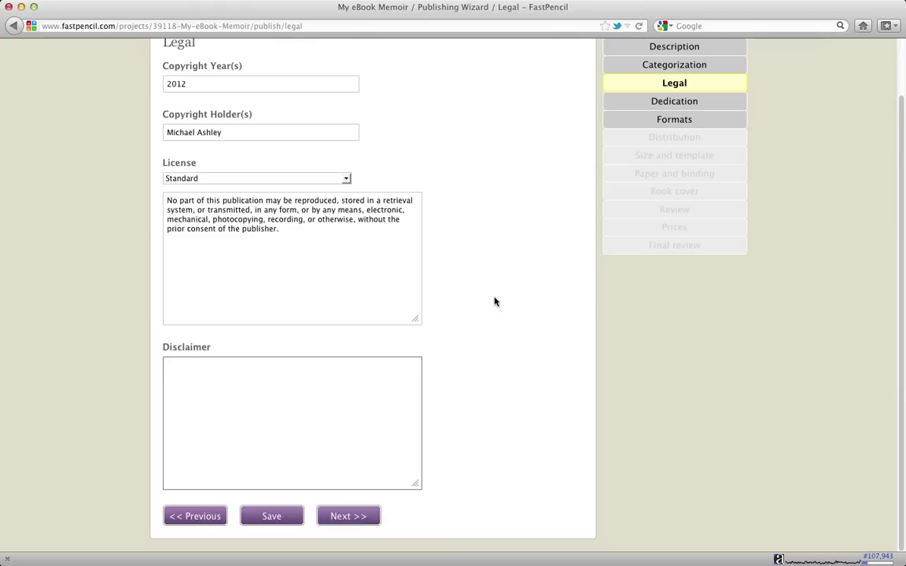
Step: Set the disclaimer to 'Don't hold me responsible for any crazy things you might do…'
text(Do)
key(BackSpace)
key(BackSpace)
key(BackSpace)
text(I)
key(BackSpace)
text(Don't hold me responsible )
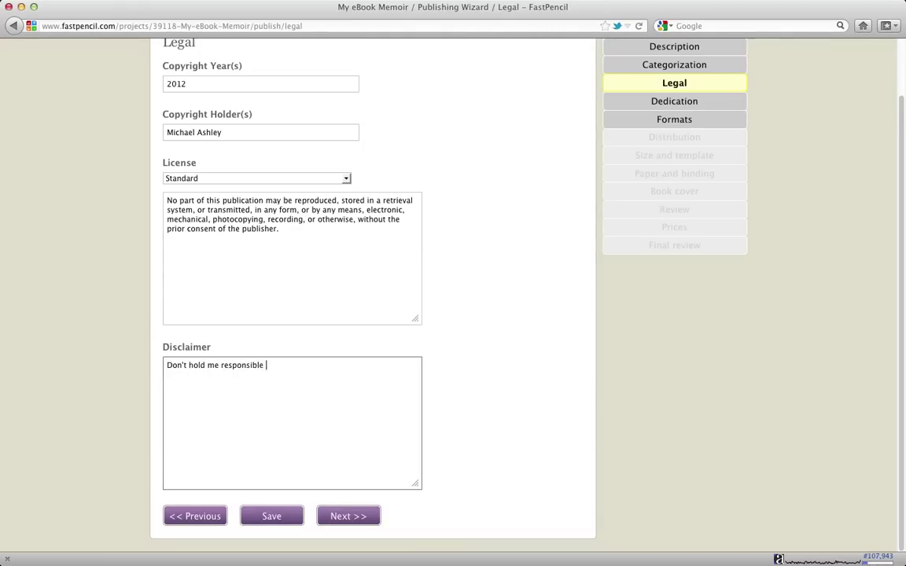
text(for any crazy things you might do a)
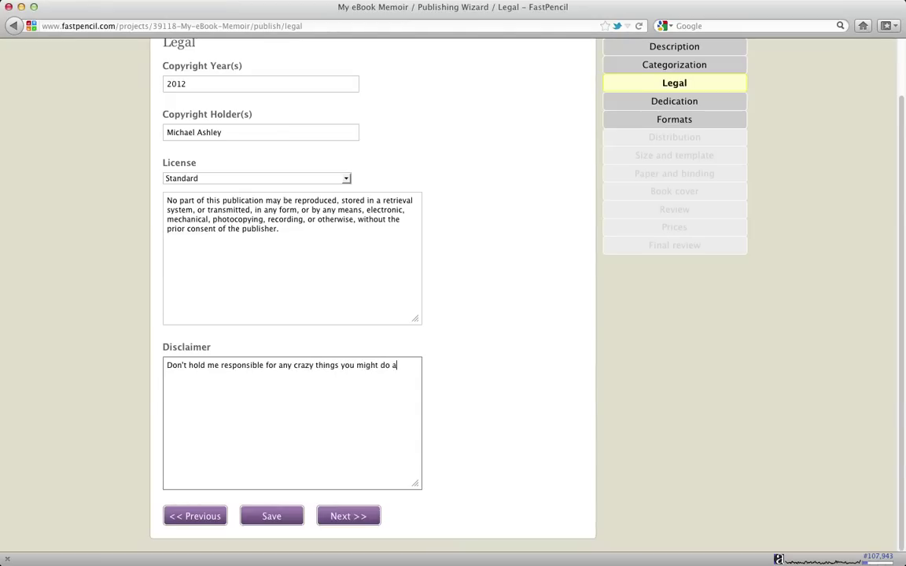
text(s a result of reading this book.)
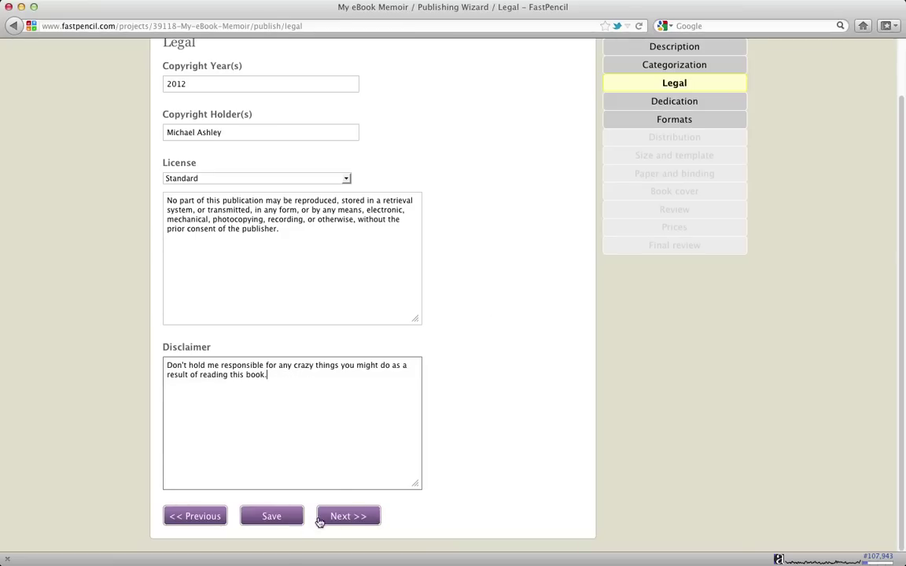
click(346, 519)
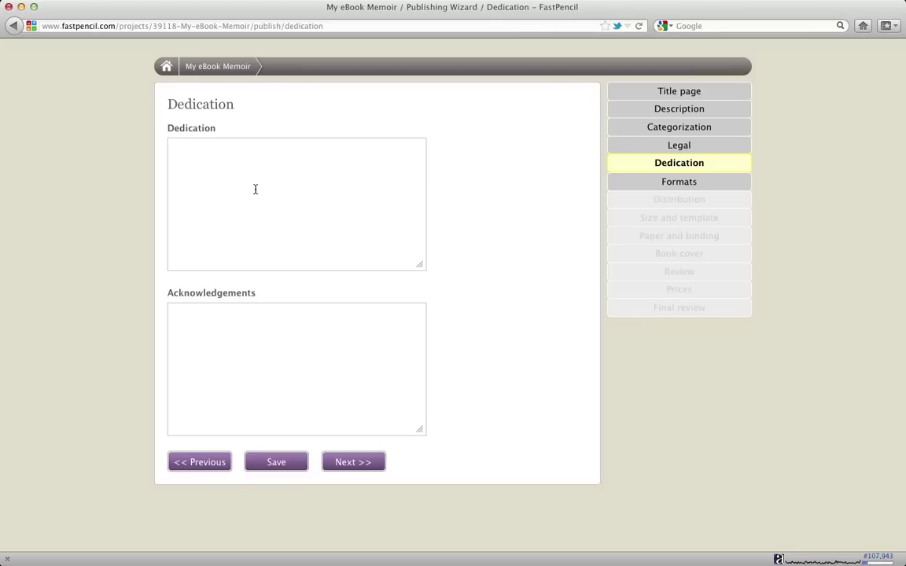
Step: Dedicate the book 'To Mom with love' and acknowledge 'Thanks to all my friends.'
click(255, 188)
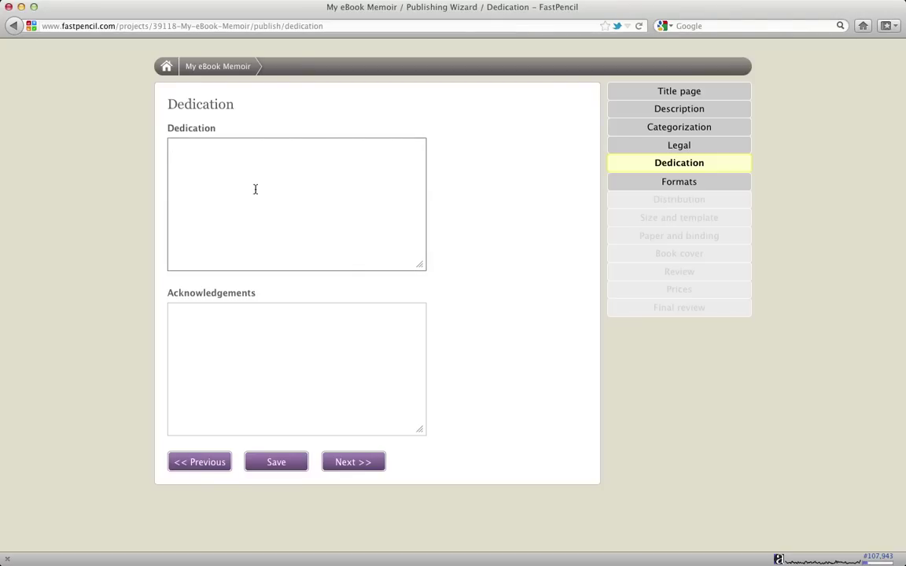
text(To Mom with love)
click(278, 333)
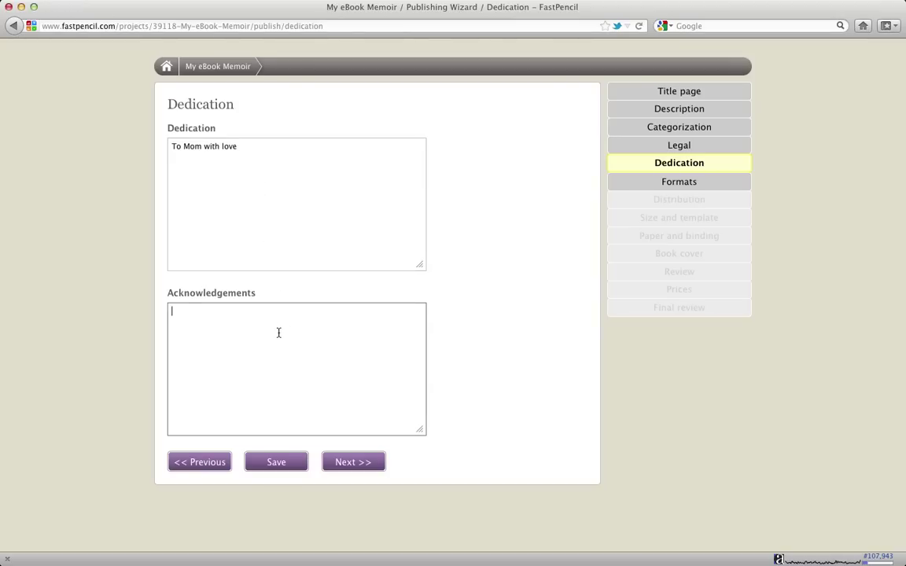
text(Thanks to al)
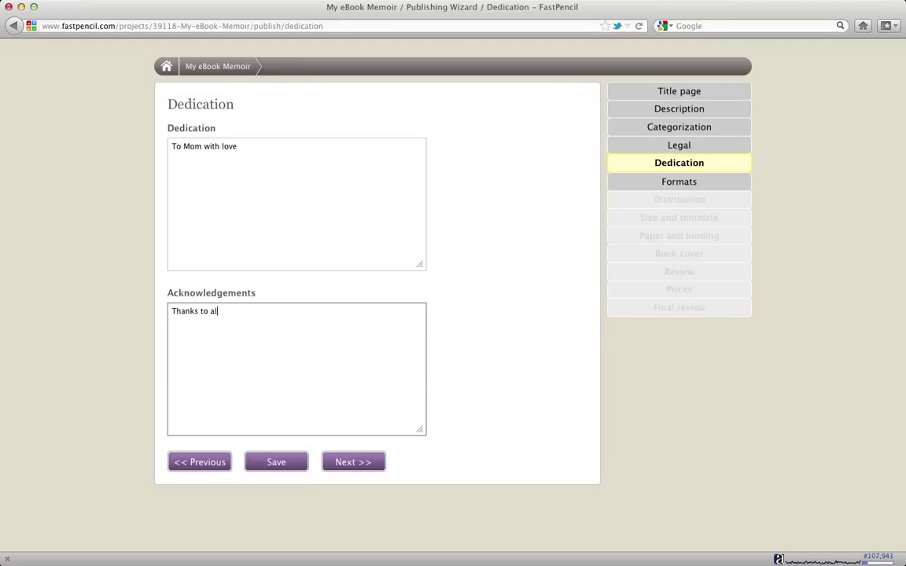
text(l my friends.)
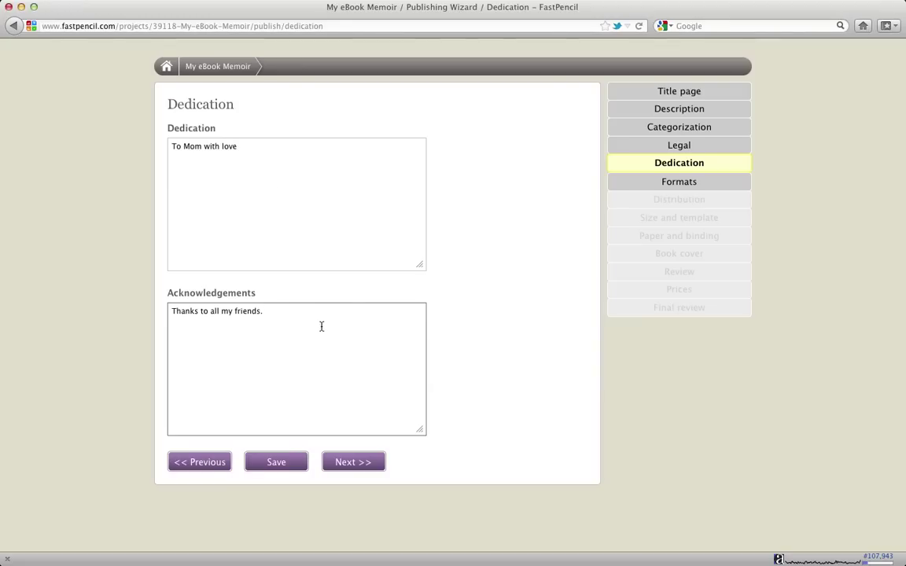
Step: Select both Printed book and E-book formats and continue to Distribution
click(351, 462)
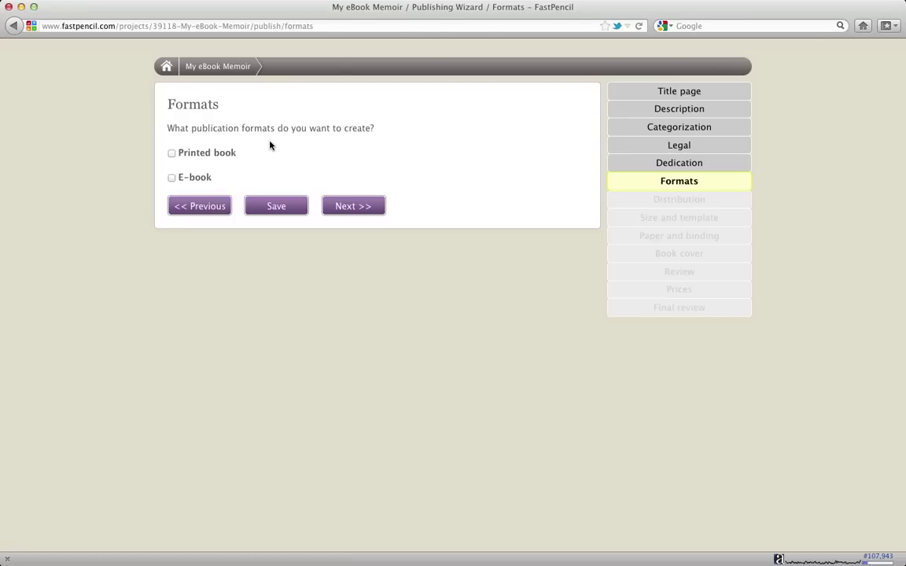
click(172, 153)
click(172, 178)
click(368, 208)
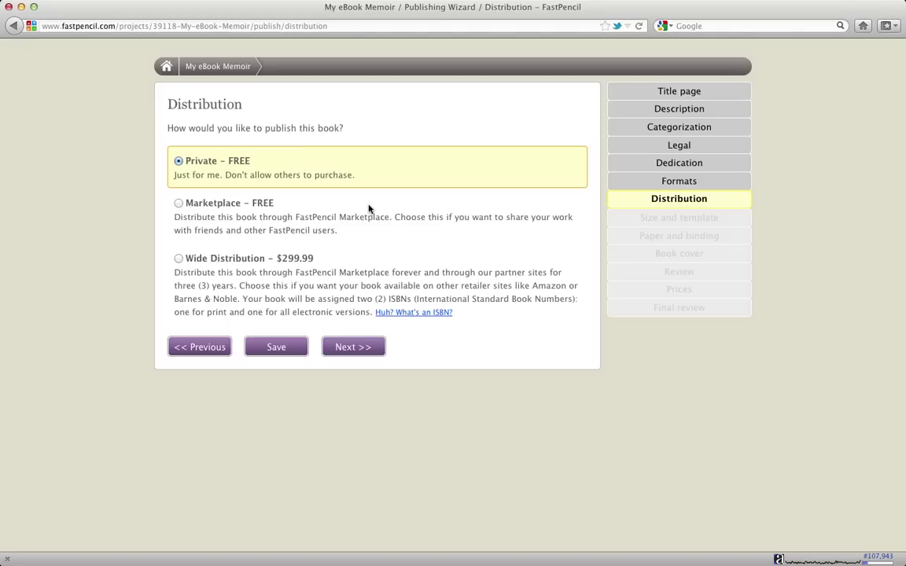
Step: Choose Marketplace – FREE distribution to share the book on the FastPencil Marketplace
click(178, 203)
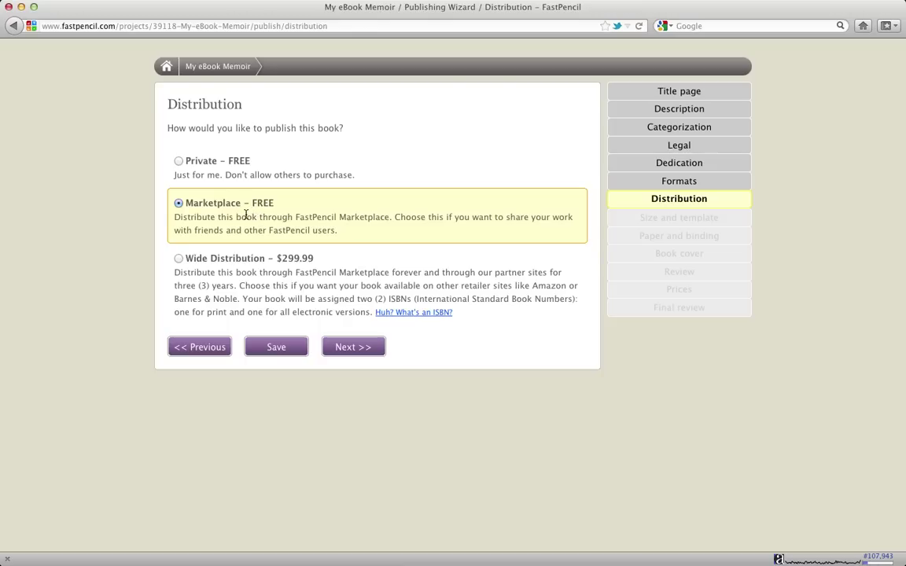
click(179, 259)
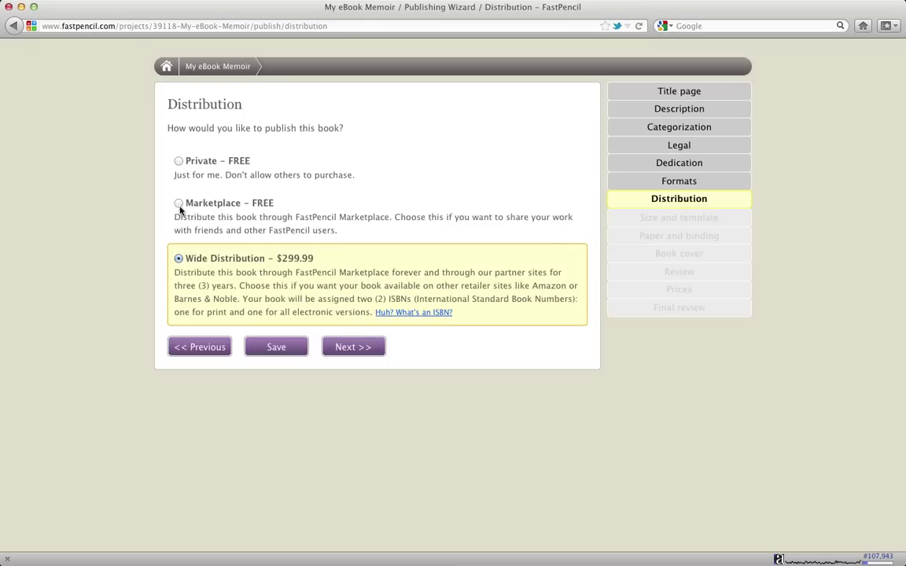
click(178, 203)
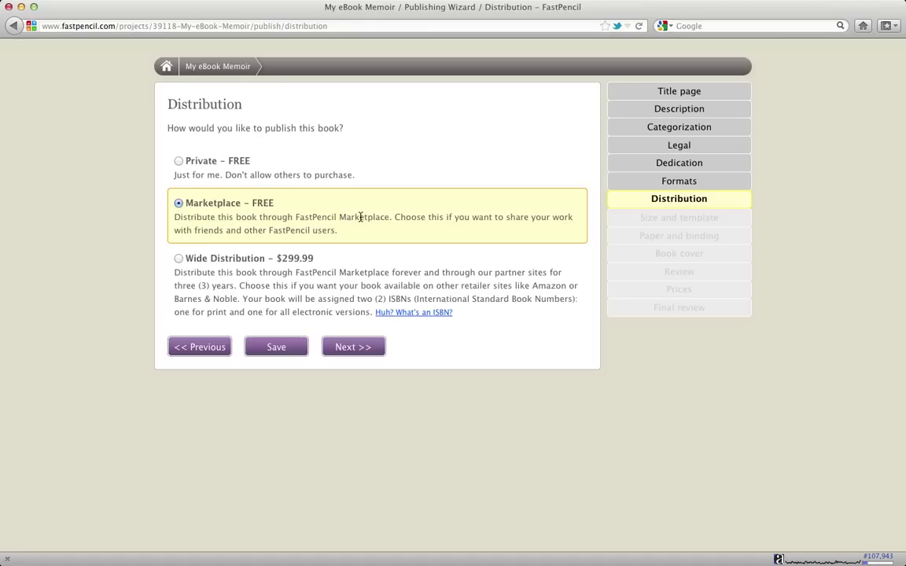
click(179, 261)
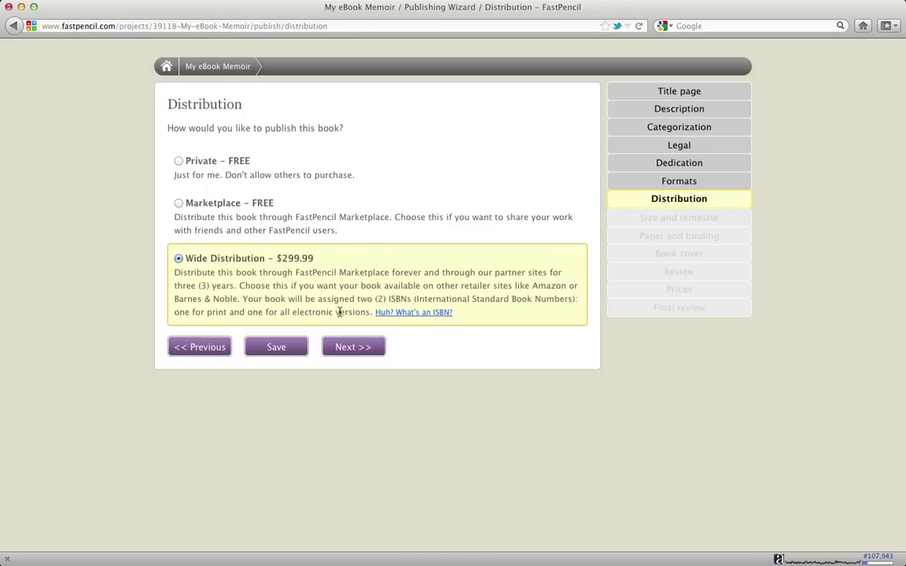
click(179, 204)
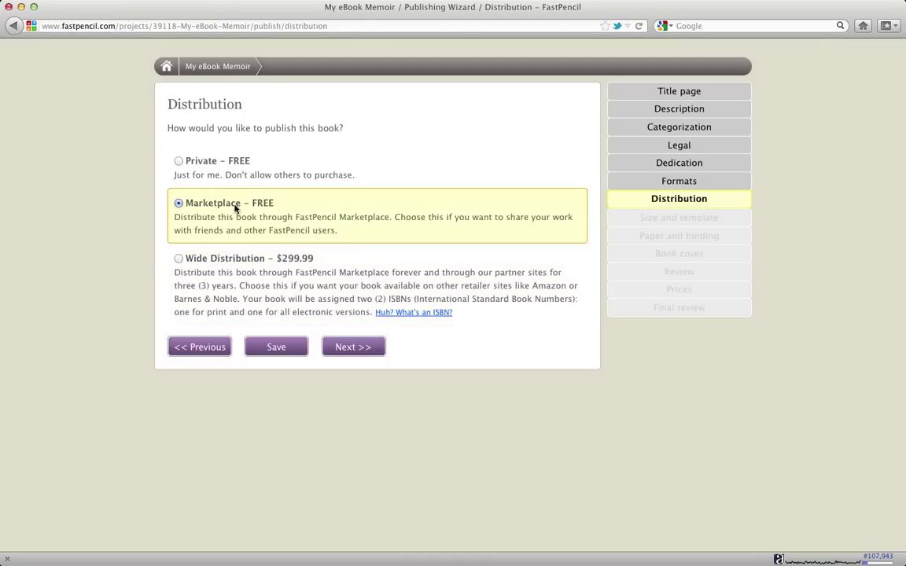
click(354, 349)
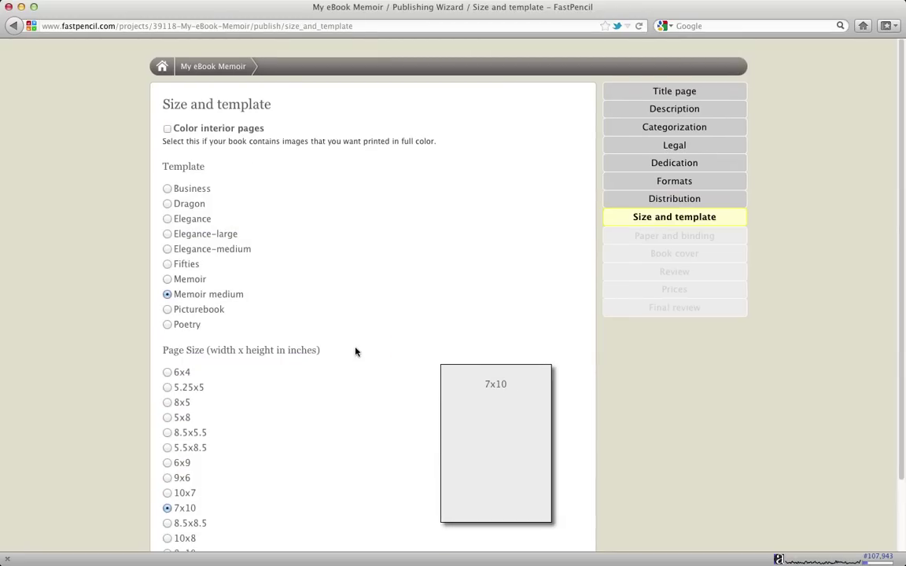
Step: Compare the 6x9, 5x8, 8.5x5.5 and 5.5x8.5 page sizes
scroll(393, 329, down, 2)
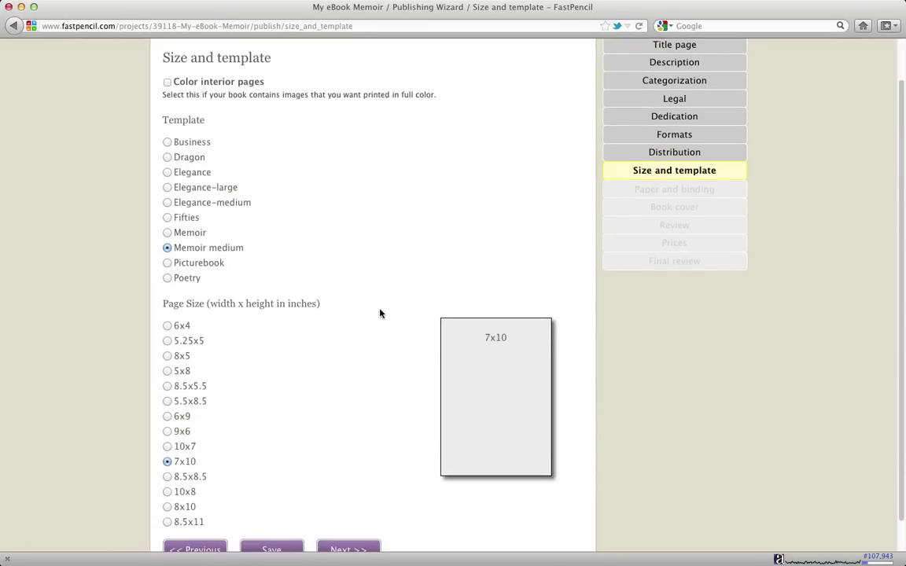
scroll(380, 314, down, 1)
scroll(380, 313, down, 1)
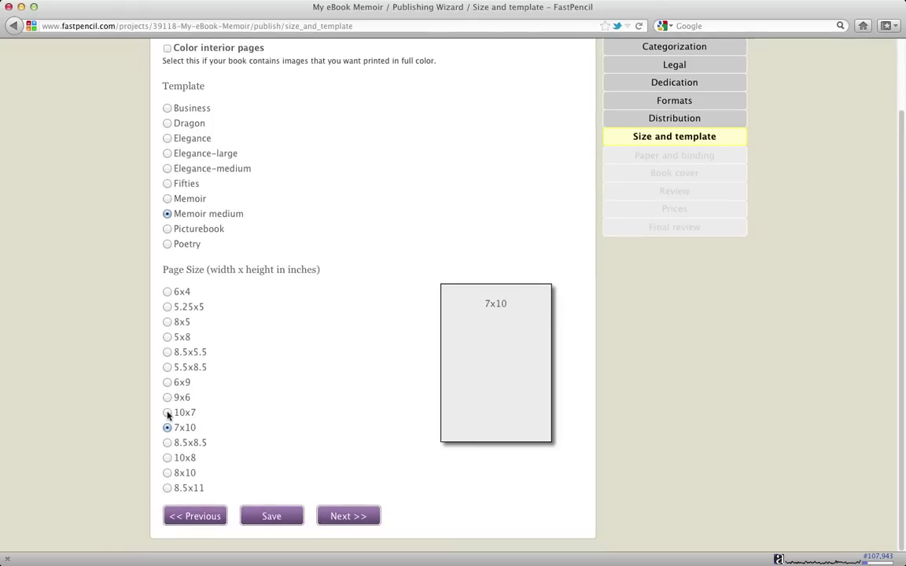
click(168, 382)
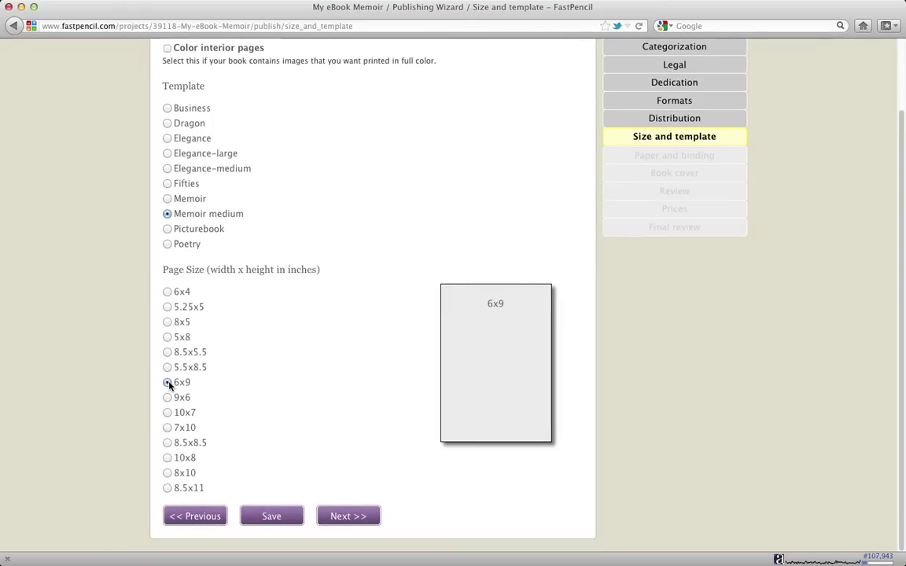
click(168, 337)
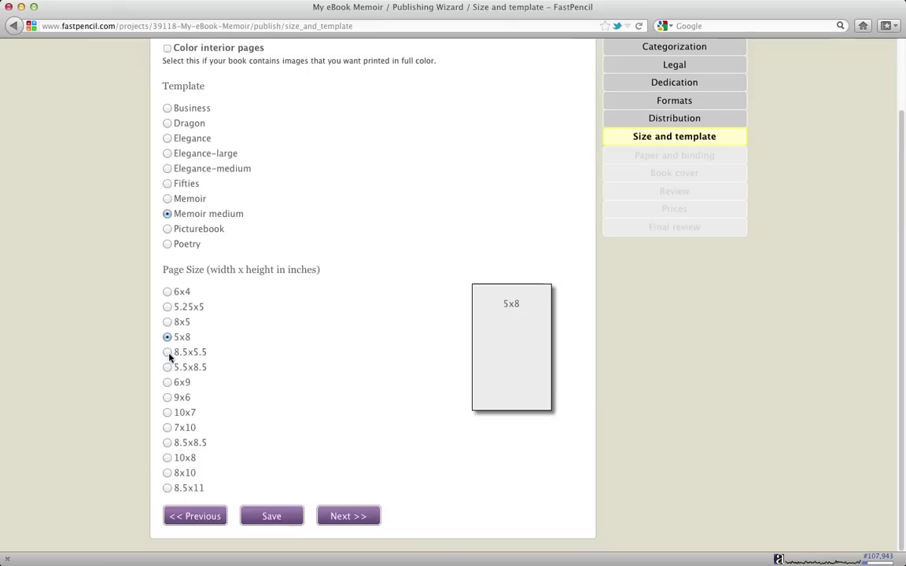
click(169, 352)
click(168, 369)
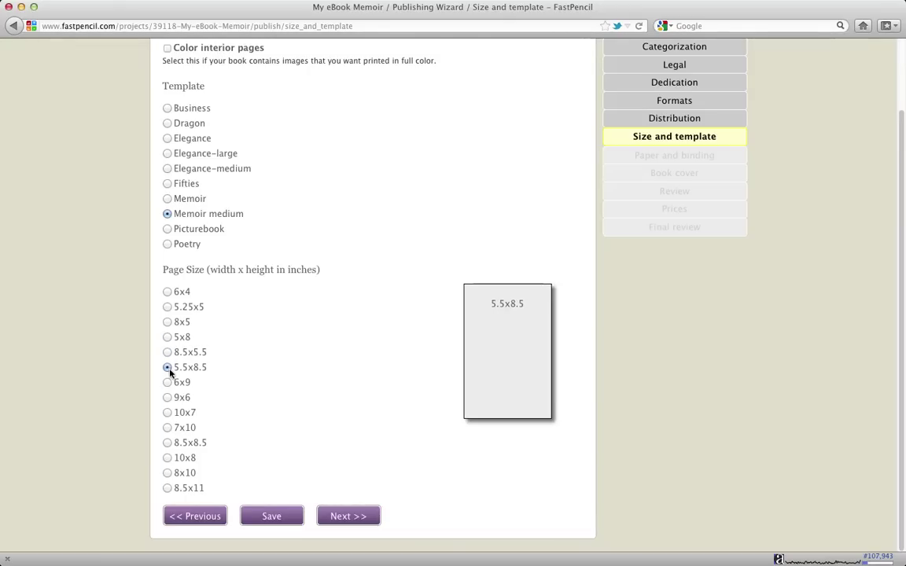
Step: Compare landscape 9x6 and 7x10, then settle on 6x9 and continue to Paper and binding
click(168, 382)
click(168, 397)
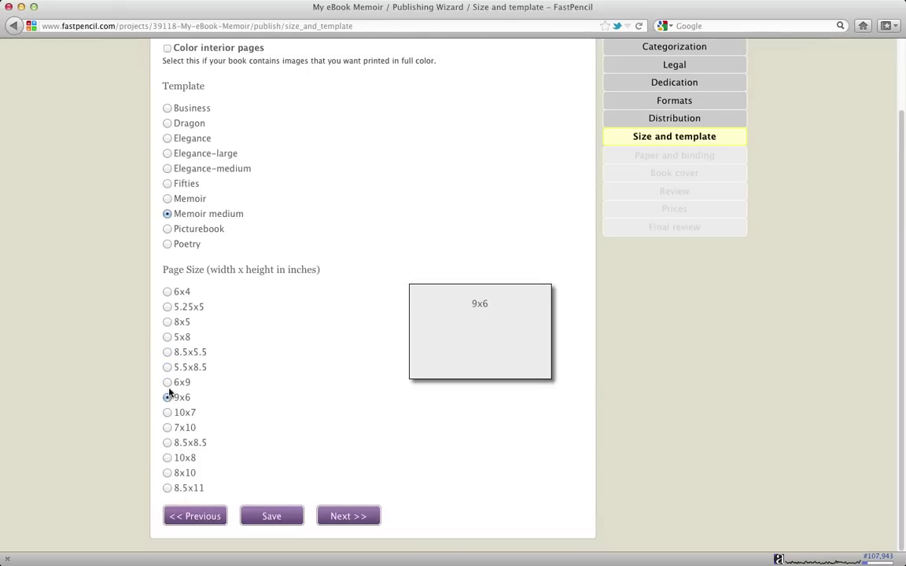
click(167, 384)
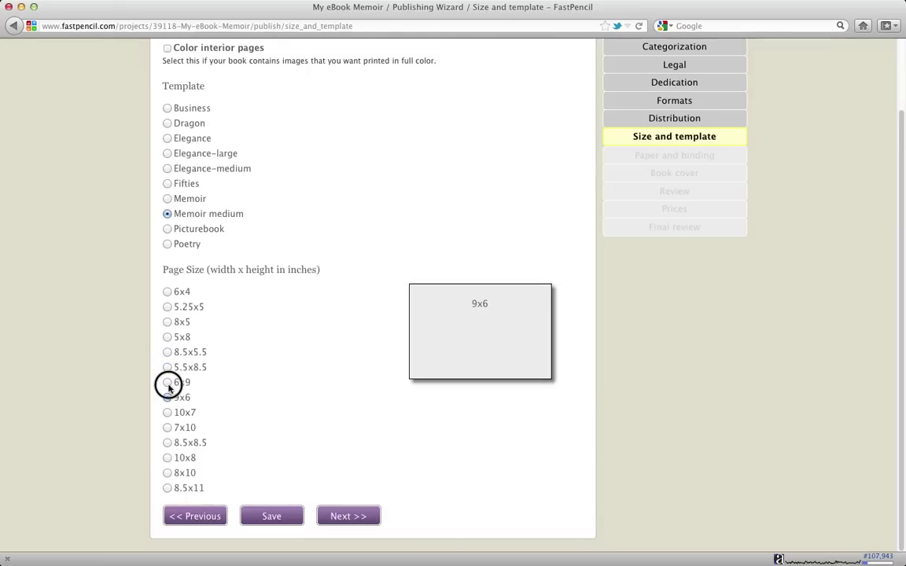
click(167, 428)
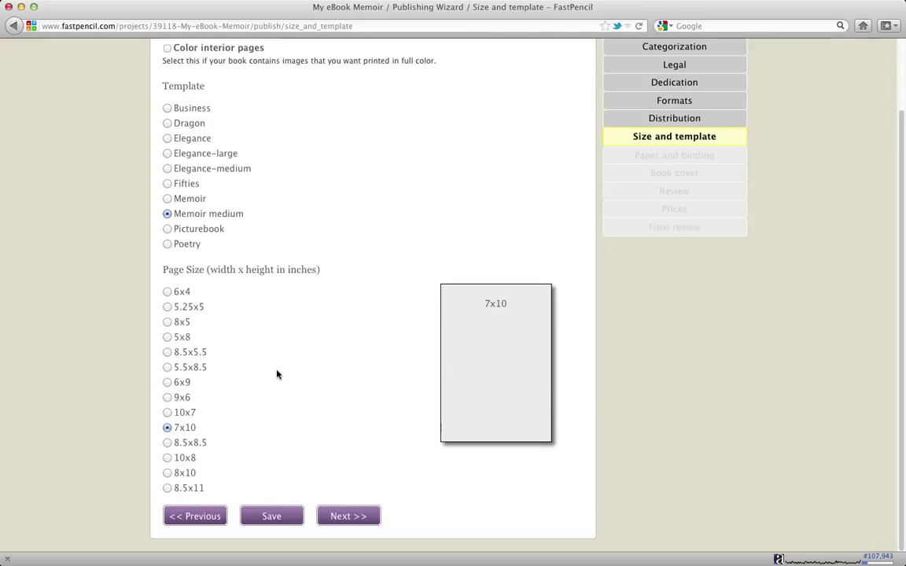
click(167, 383)
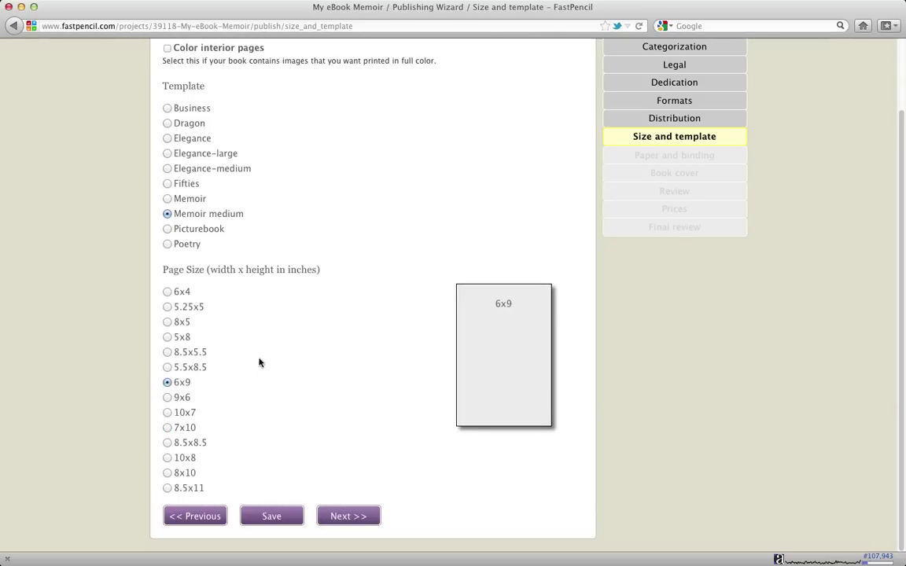
click(352, 517)
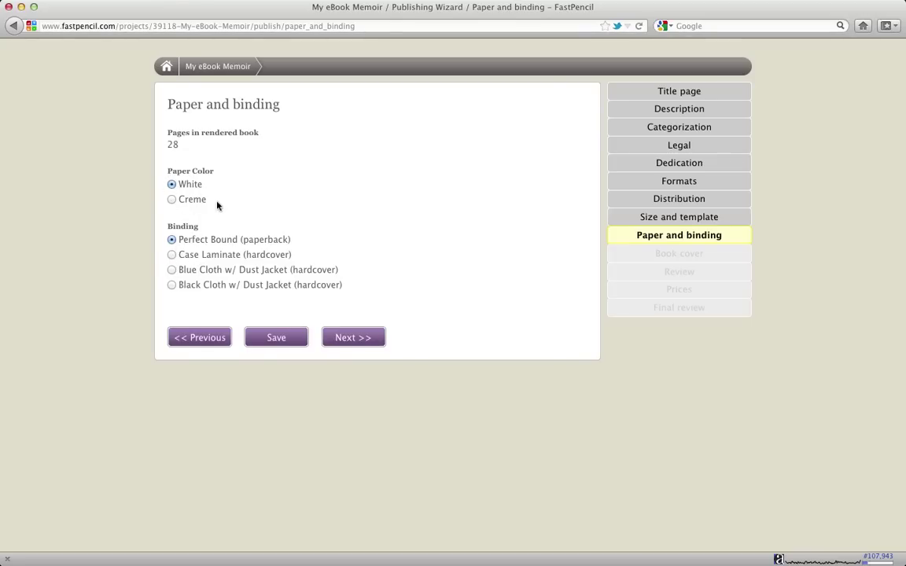
Step: Choose Creme paper with Perfect Bound binding and move on to the Book cover step
click(172, 201)
click(356, 340)
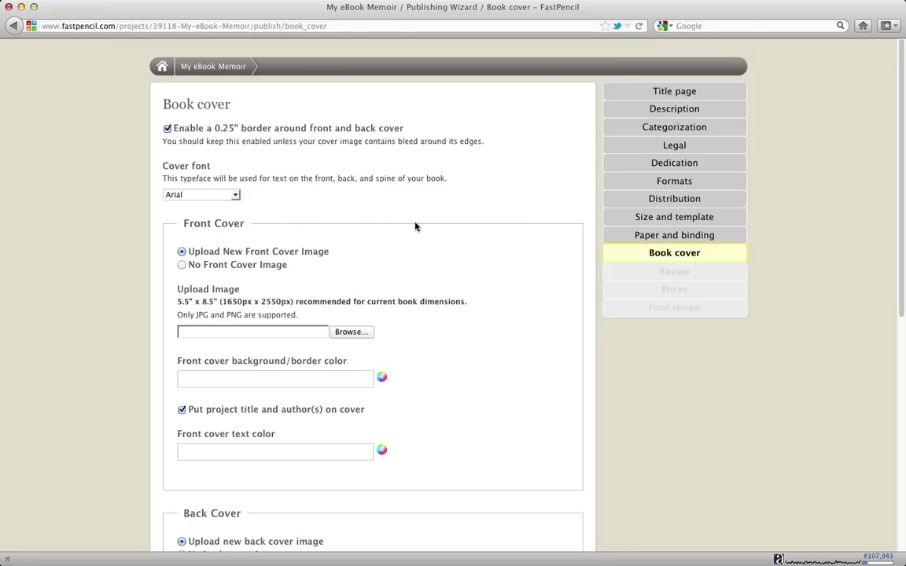
scroll(418, 227, down, 1)
scroll(418, 227, down, 3)
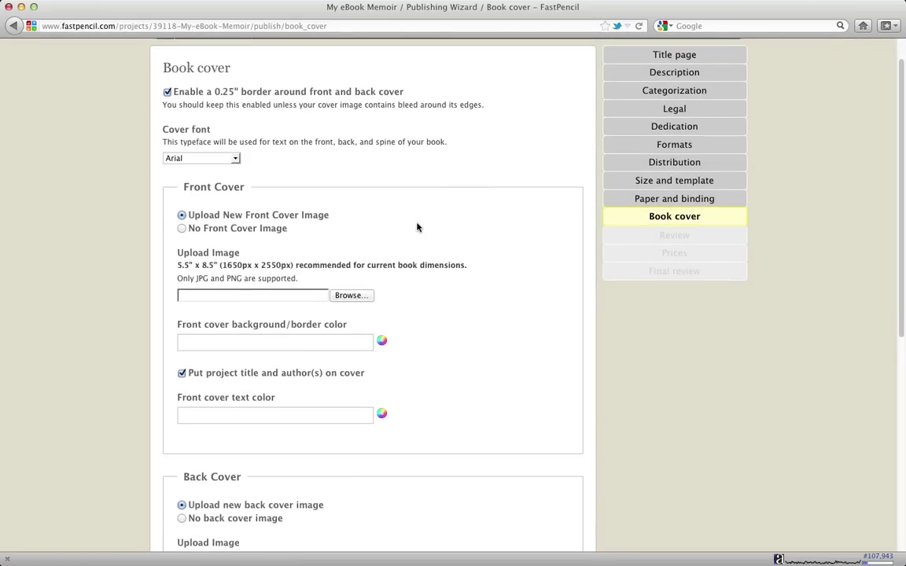
scroll(446, 226, down, 1)
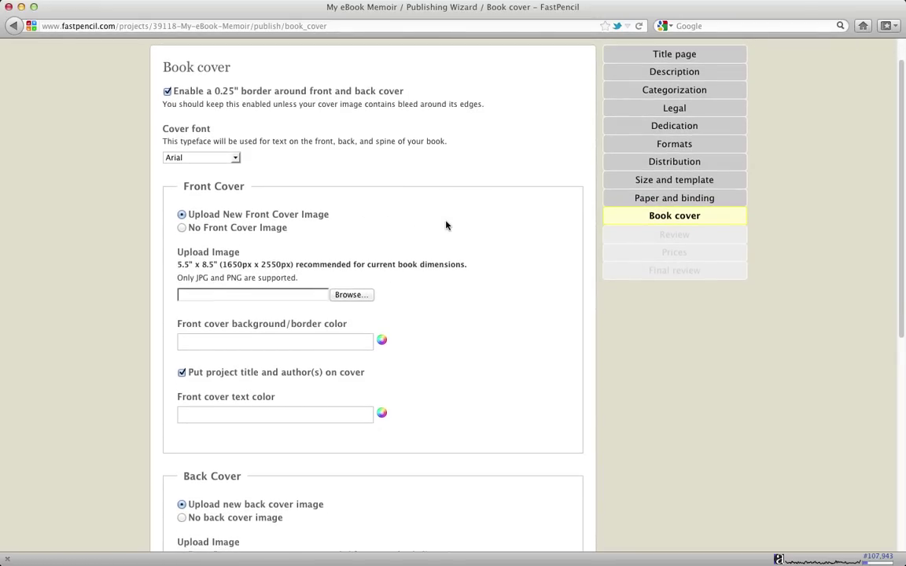
Step: Turn off the 0.25" cover border and check the new 1988px x 3075px image dimensions
click(168, 94)
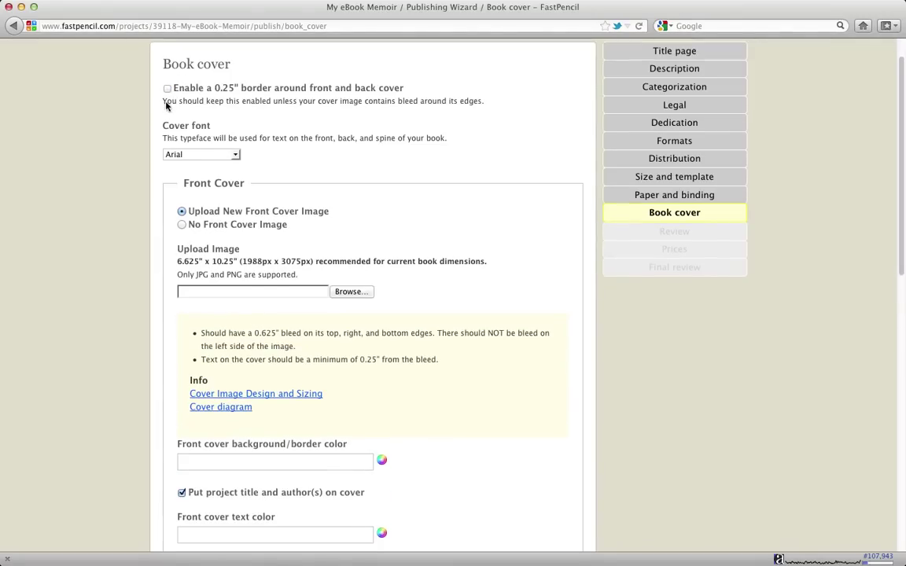
scroll(165, 103, down, 1)
scroll(167, 103, down, 3)
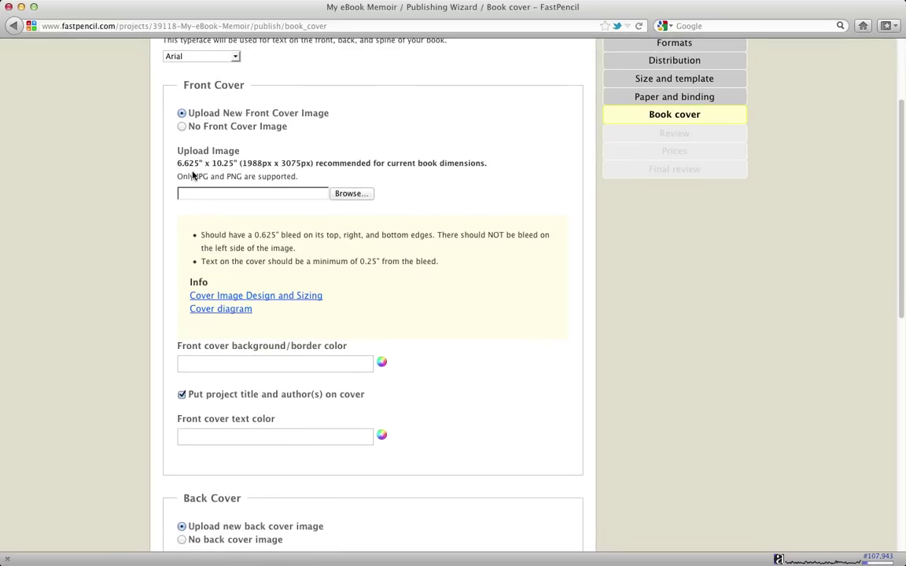
scroll(195, 173, down, 1)
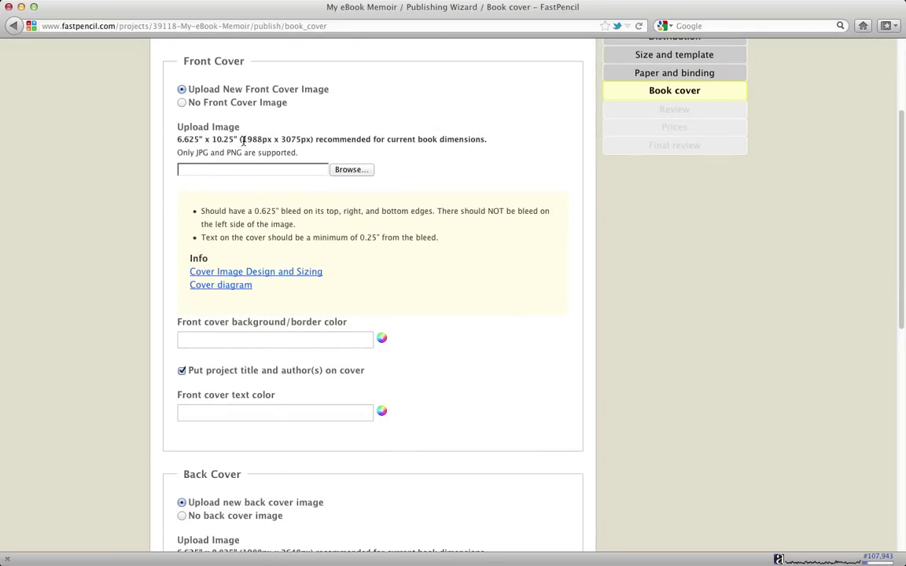
drag(242, 140, 311, 142)
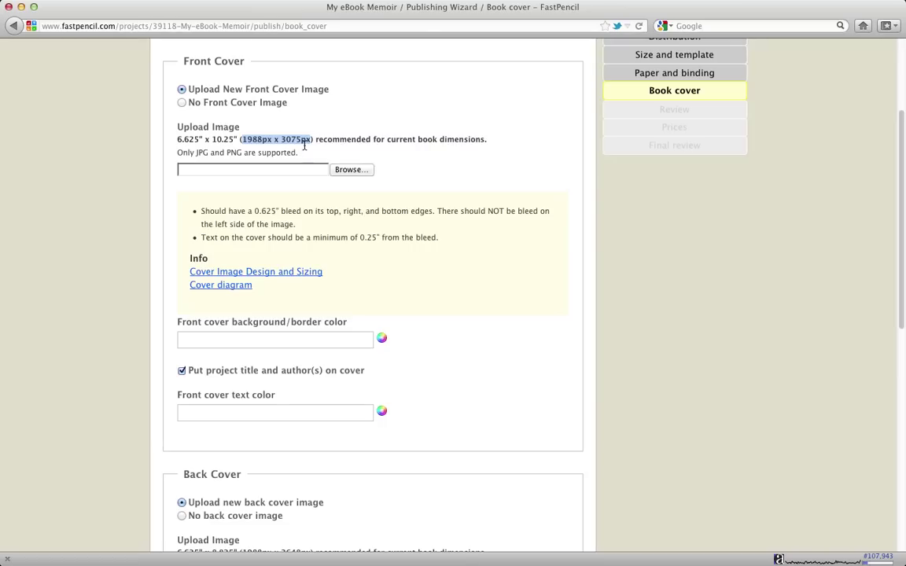
scroll(269, 142, down, 1)
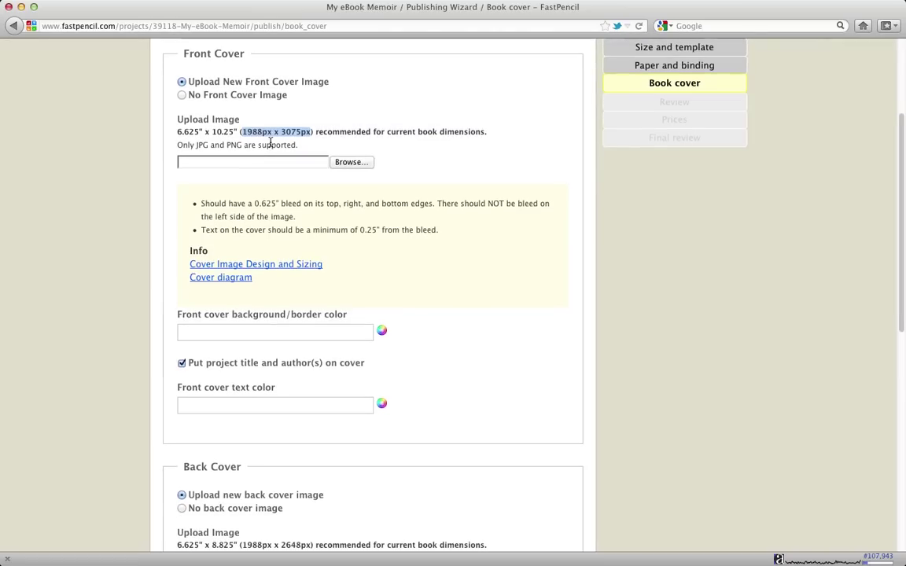
scroll(269, 143, down, 1)
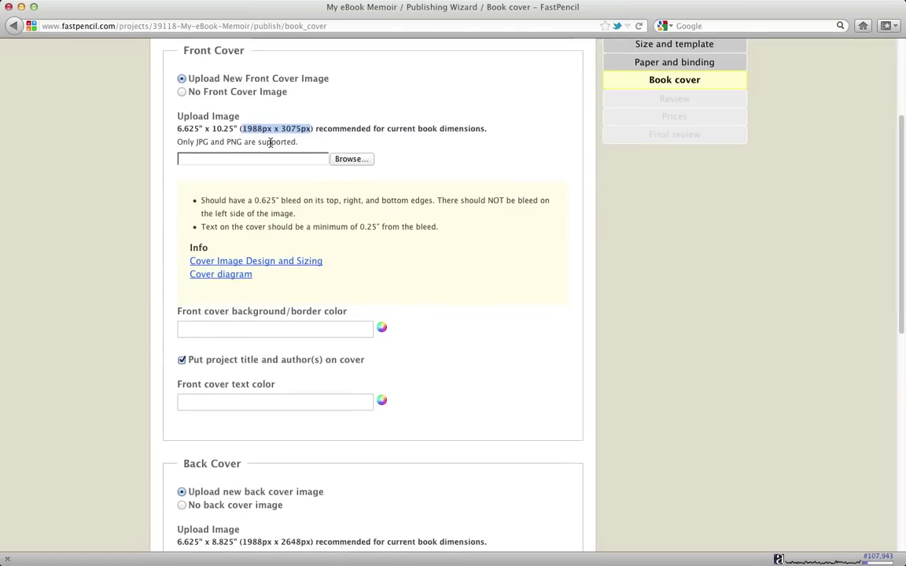
click(302, 199)
Step: Scroll through the updated cover image dimension and bleed notes
scroll(275, 187, down, 2)
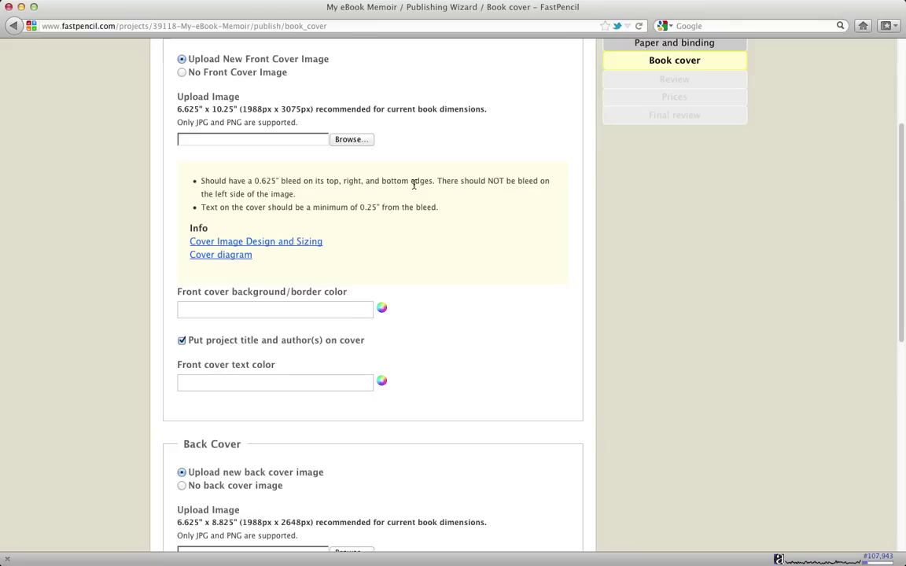
scroll(414, 186, down, 2)
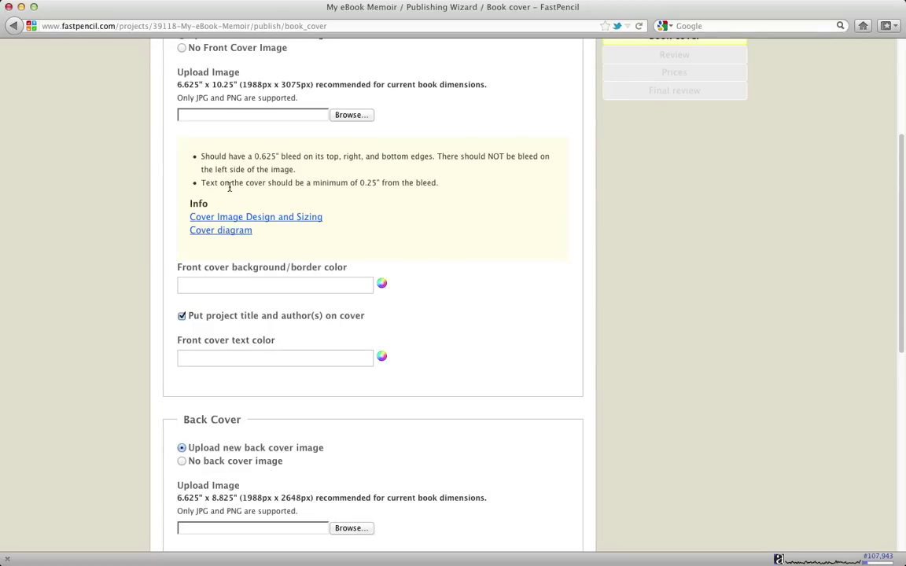
scroll(260, 177, down, 2)
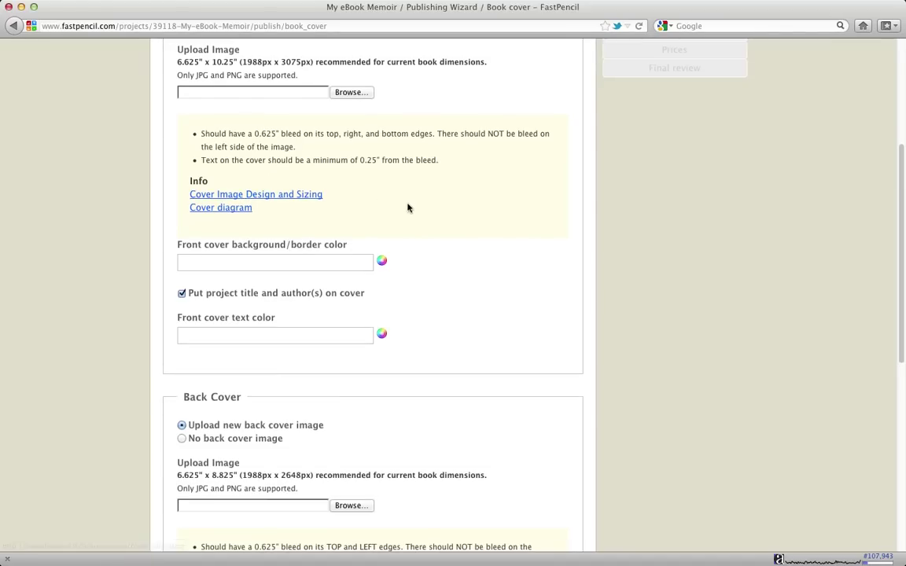
scroll(408, 207, down, 3)
scroll(408, 207, up, 10)
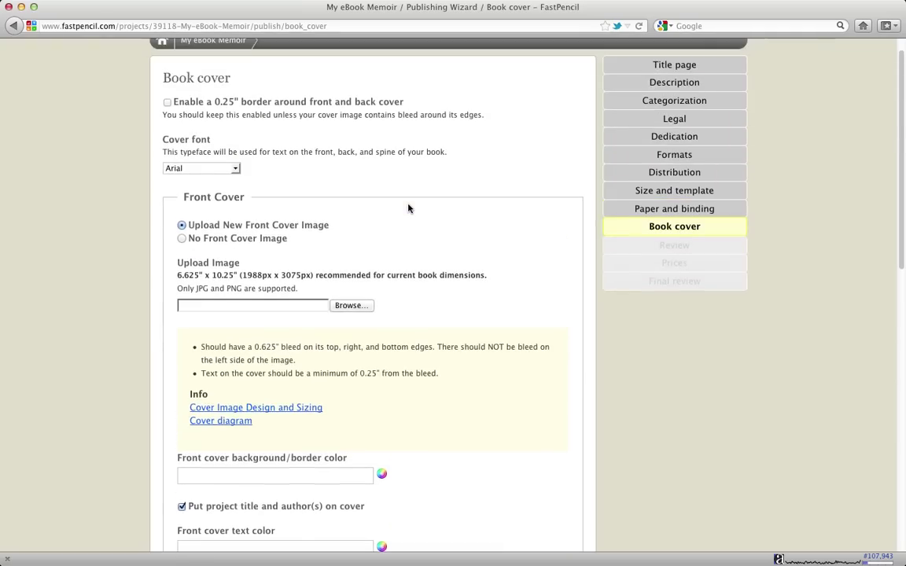
scroll(407, 208, down, 2)
scroll(407, 208, up, 2)
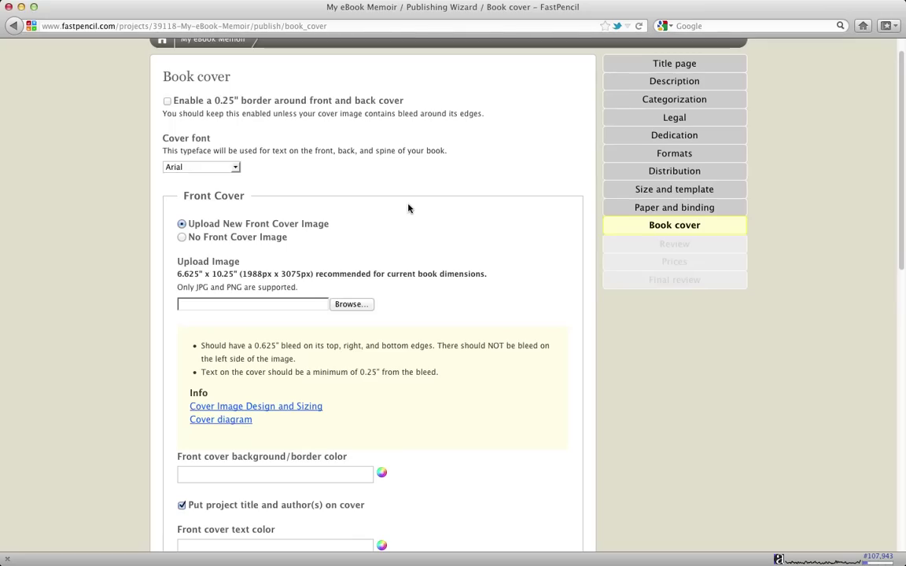
scroll(408, 208, down, 8)
scroll(408, 208, down, 6)
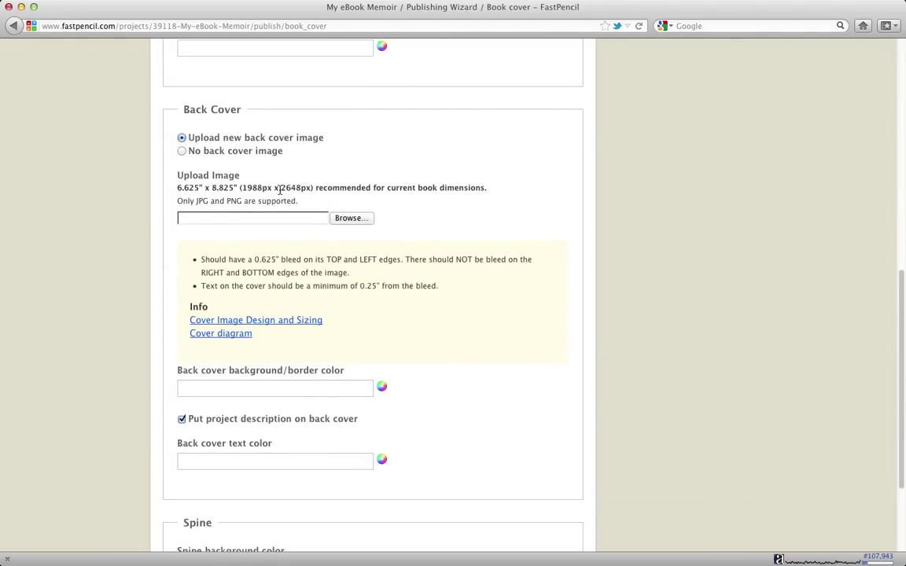
scroll(283, 190, down, 4)
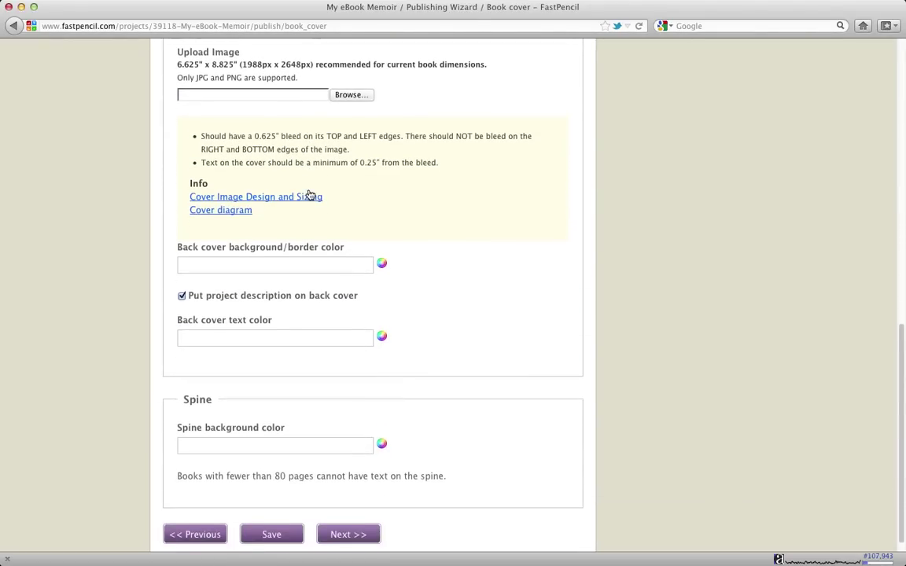
scroll(309, 195, up, 13)
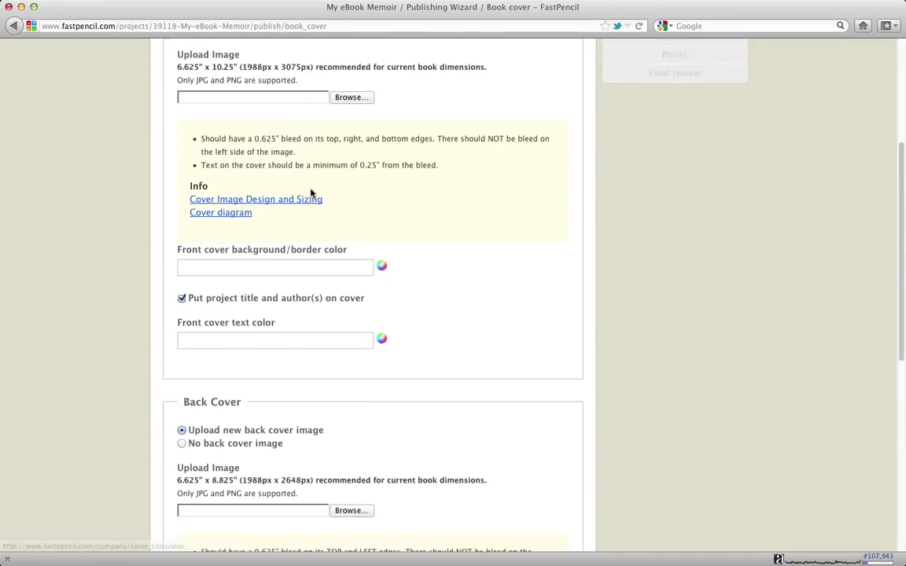
scroll(283, 189, down, 3)
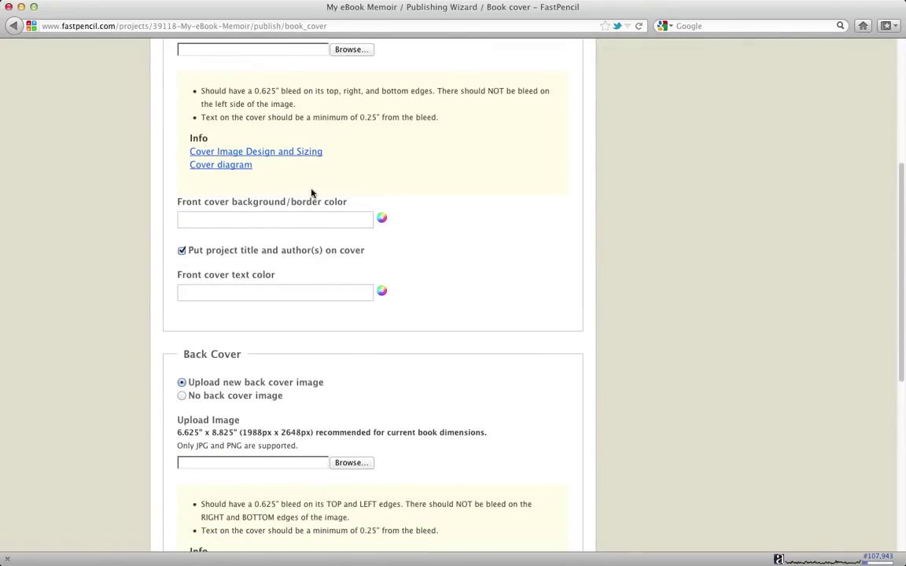
Step: Make the front cover background blue and try white for the front cover text
click(382, 220)
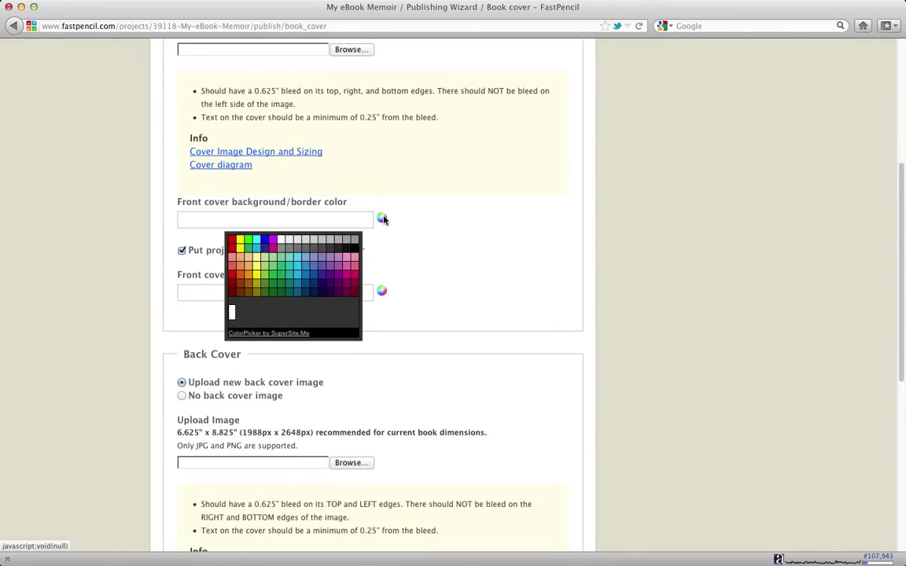
click(264, 244)
click(382, 294)
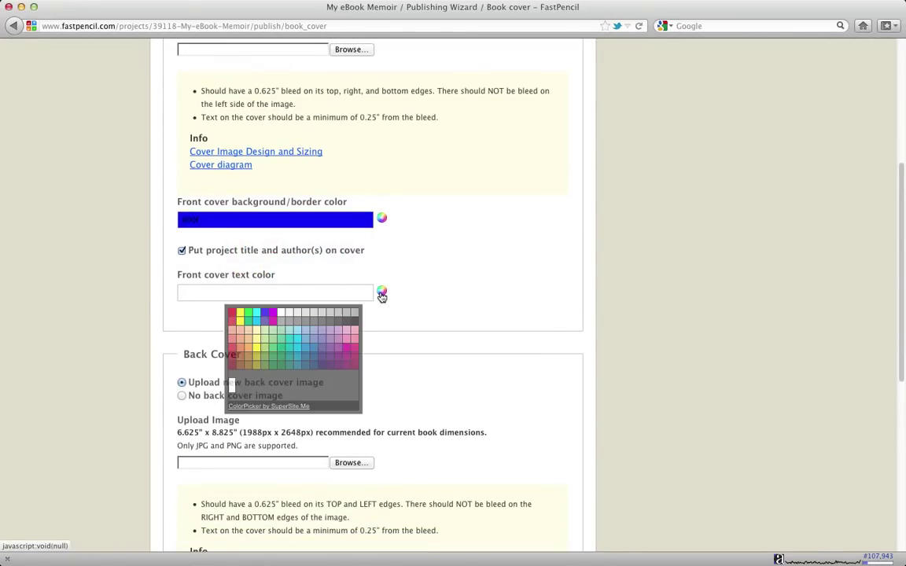
click(283, 313)
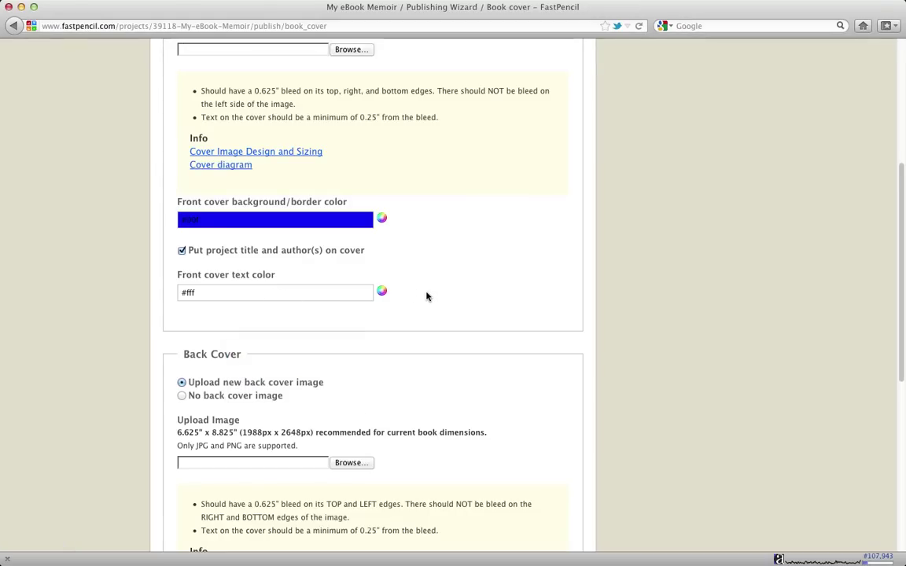
scroll(427, 296, up, 1)
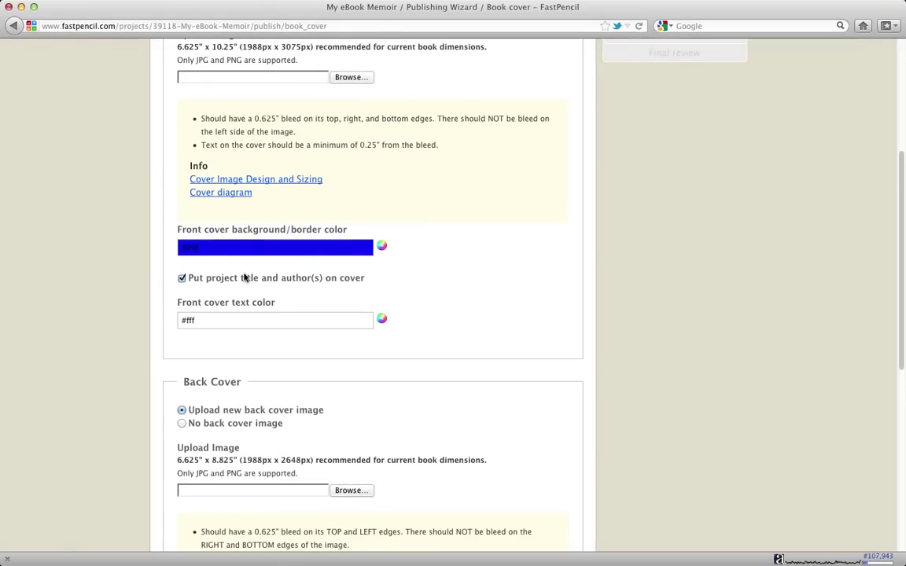
Step: Toggle the title-and-author-on-cover option off and back on
click(182, 279)
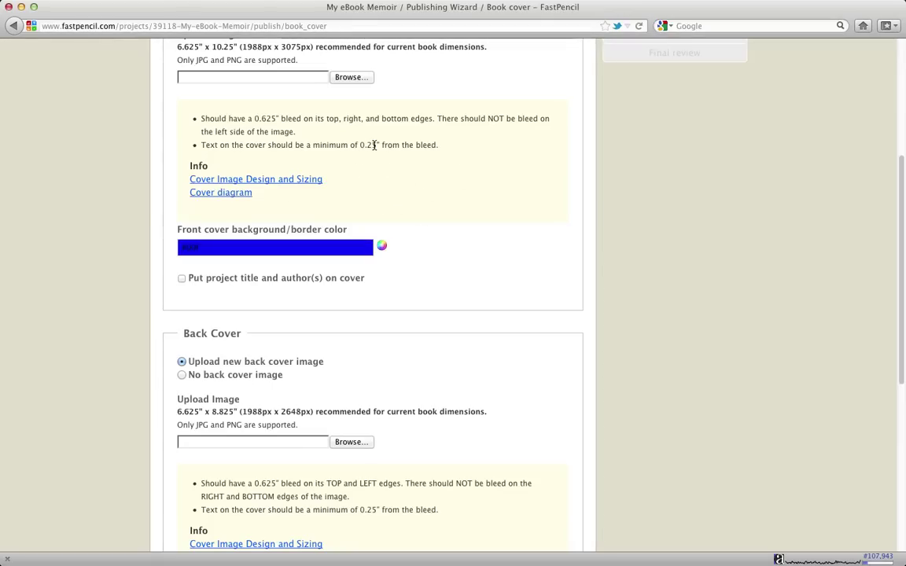
scroll(253, 273, down, 1)
click(183, 279)
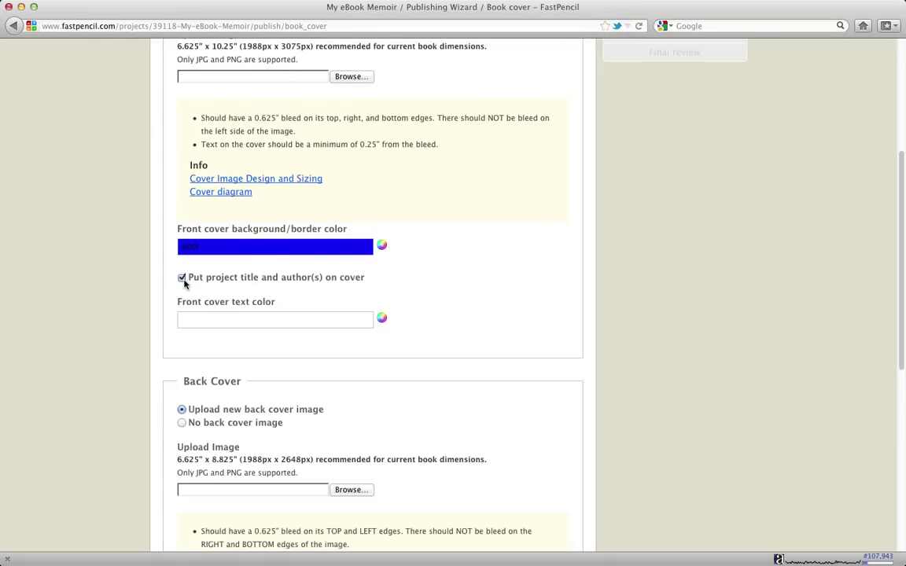
scroll(440, 253, down, 3)
scroll(440, 254, down, 1)
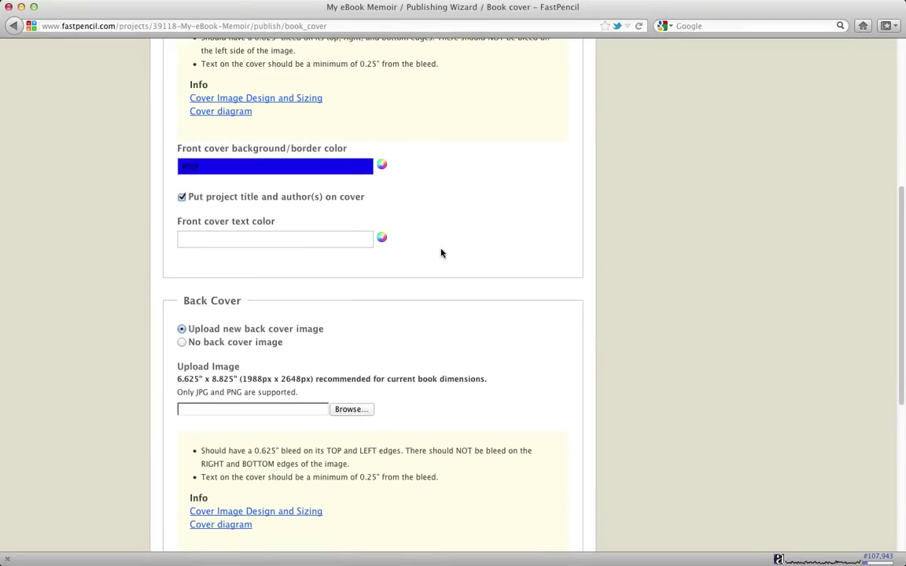
Step: Make the back cover background blue and the back cover text white
scroll(441, 252, down, 7)
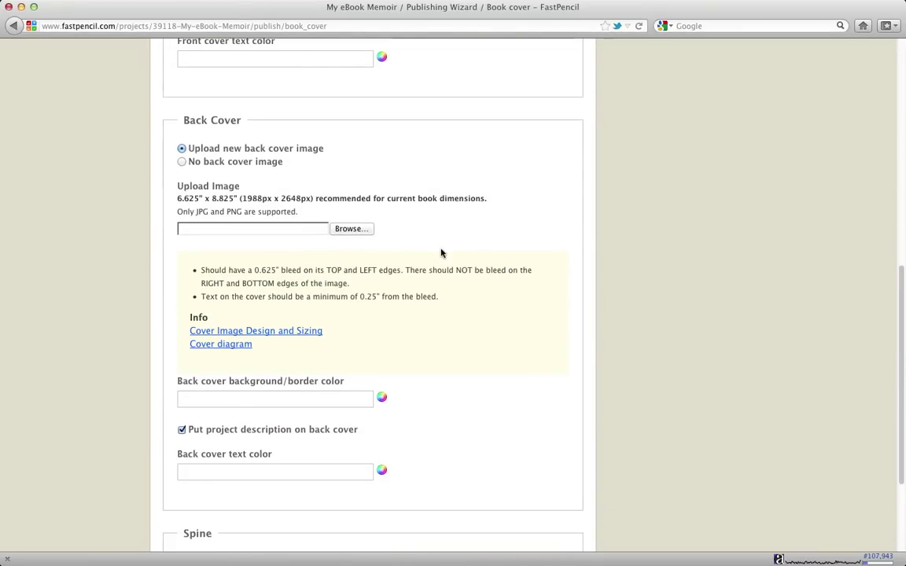
scroll(441, 252, up, 1)
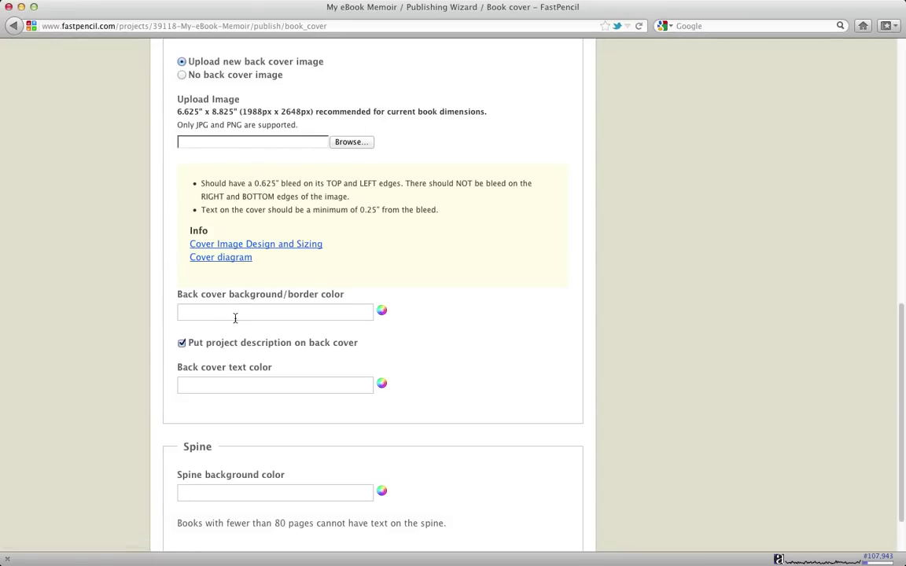
click(381, 312)
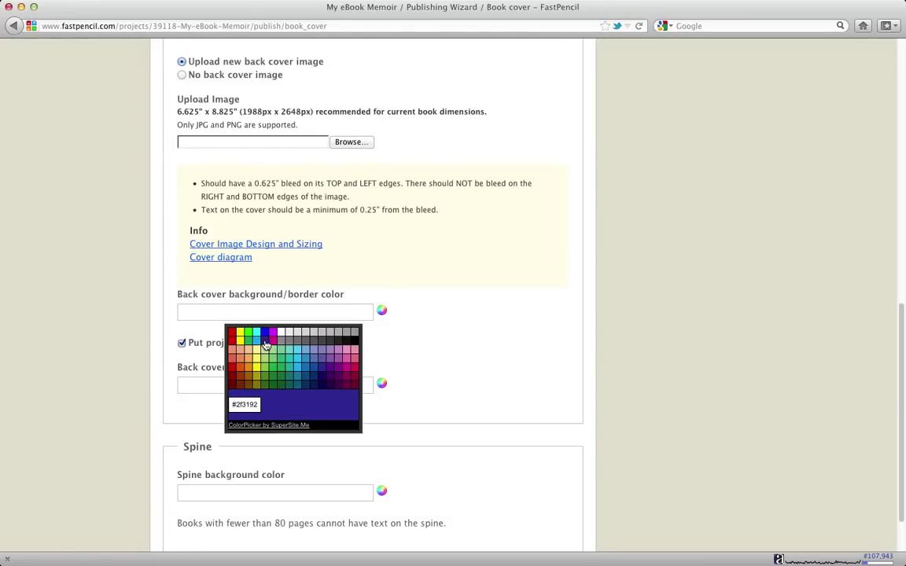
click(264, 333)
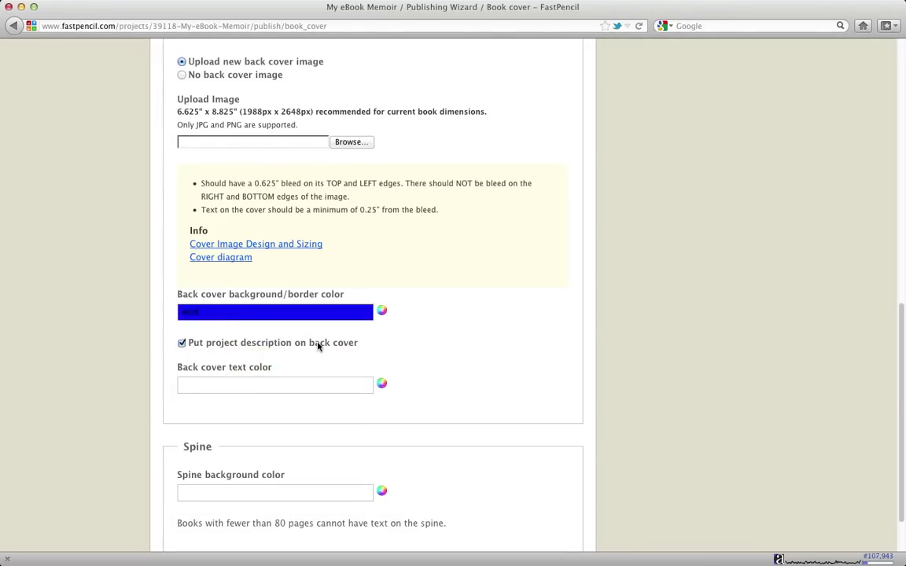
scroll(369, 349, down, 1)
click(380, 368)
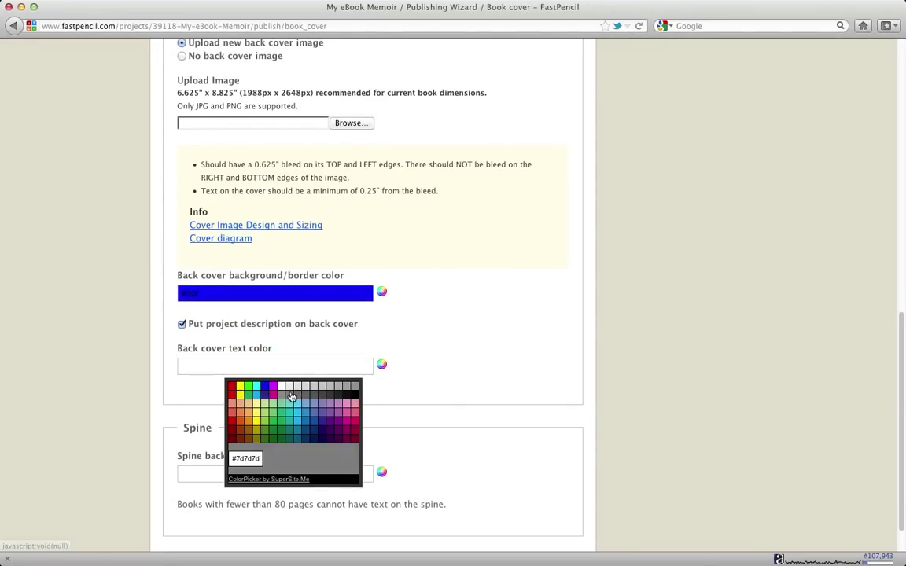
click(283, 383)
Step: Make the spine background blue and continue to the Review step
scroll(480, 360, down, 1)
scroll(480, 359, down, 1)
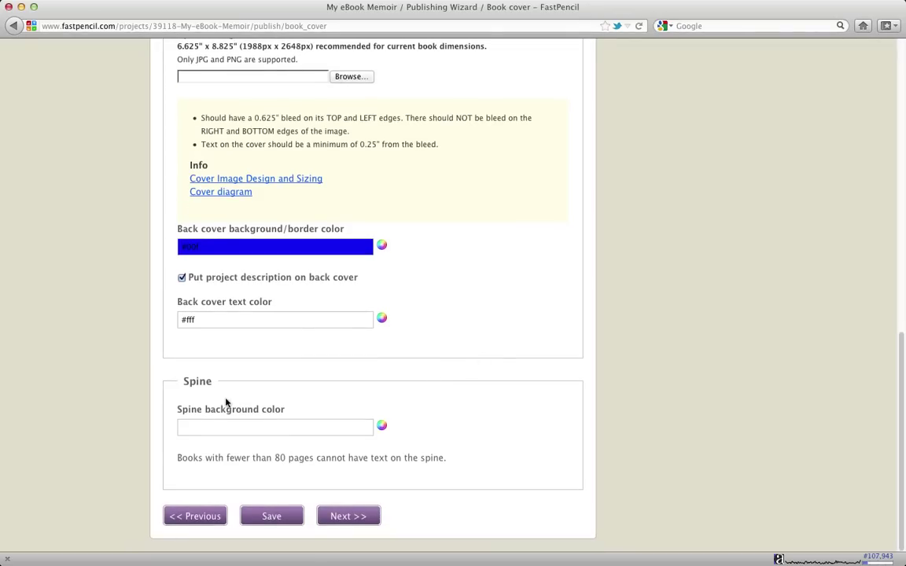
click(381, 426)
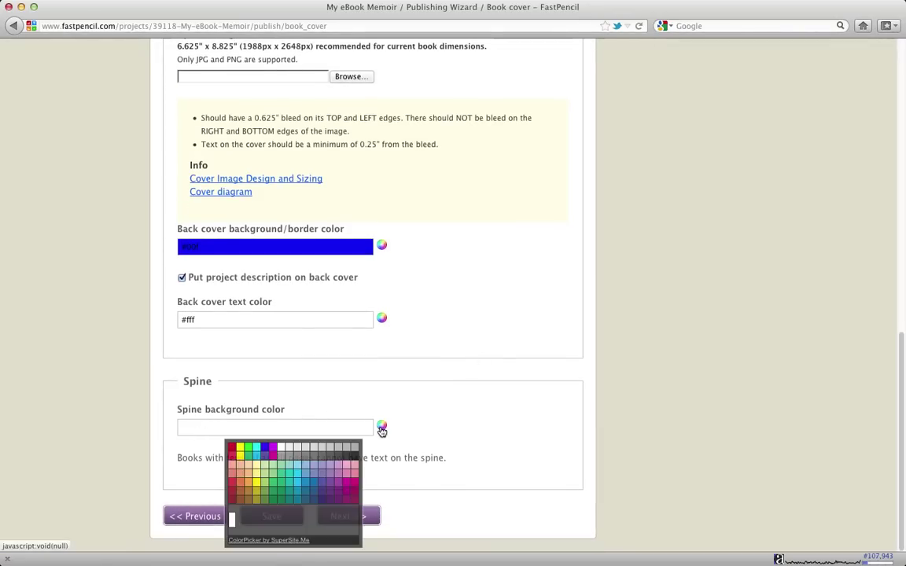
click(264, 449)
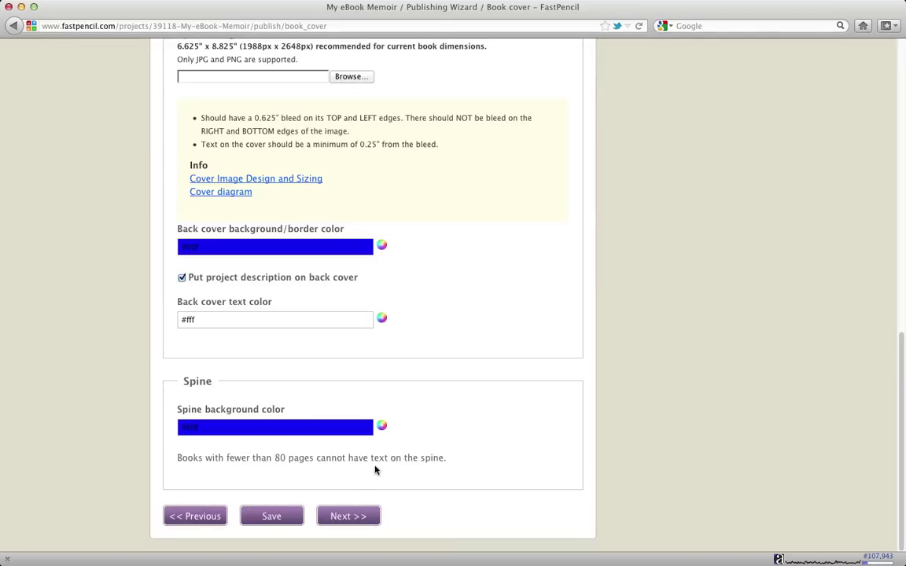
click(350, 517)
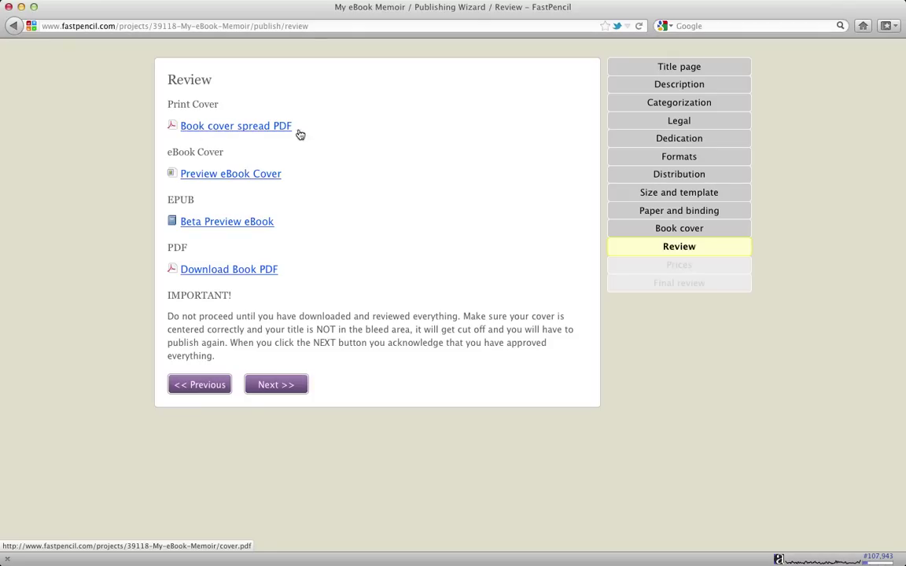
Step: Download and open the Book cover spread PDF from the Review step
click(242, 130)
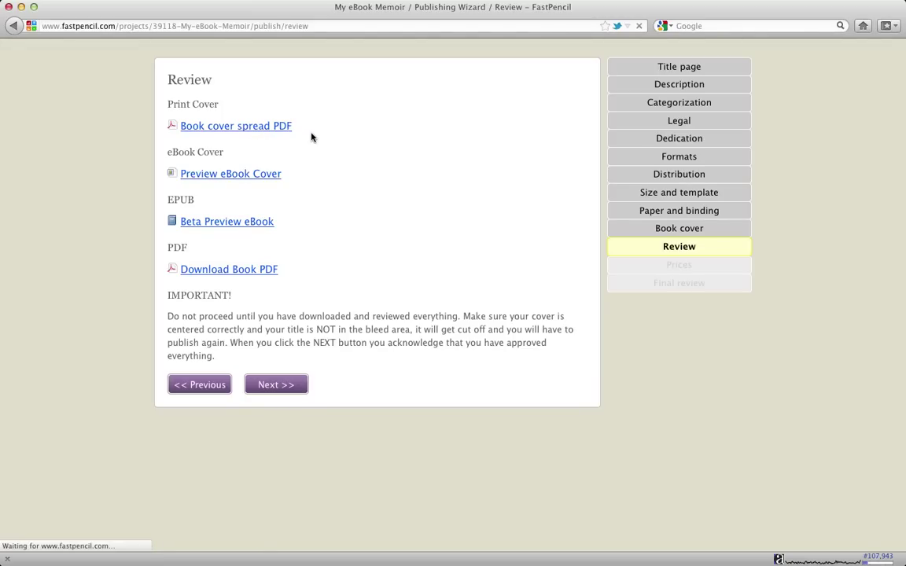
click(590, 278)
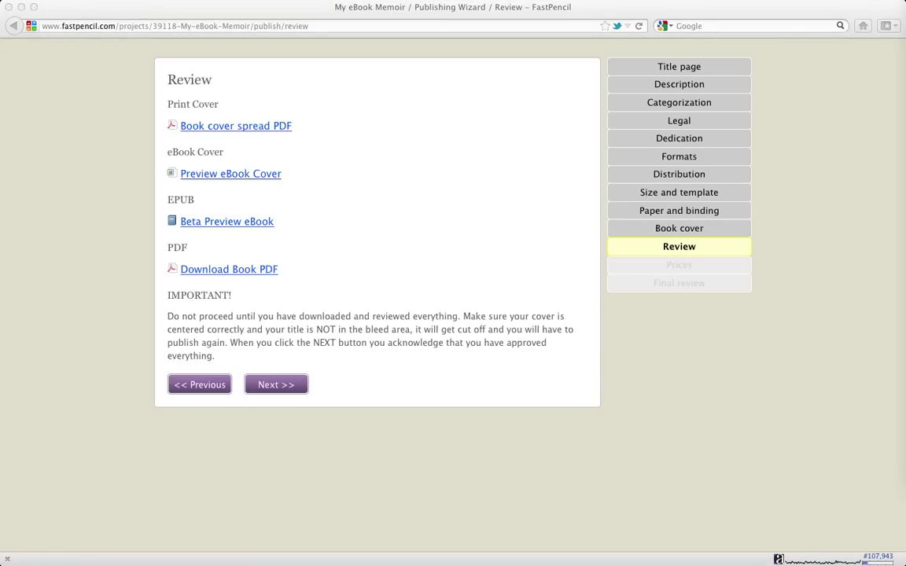
Step: Inspect the blue cover spread preview in Acrobat, then close it
drag(888, 31, 292, 11)
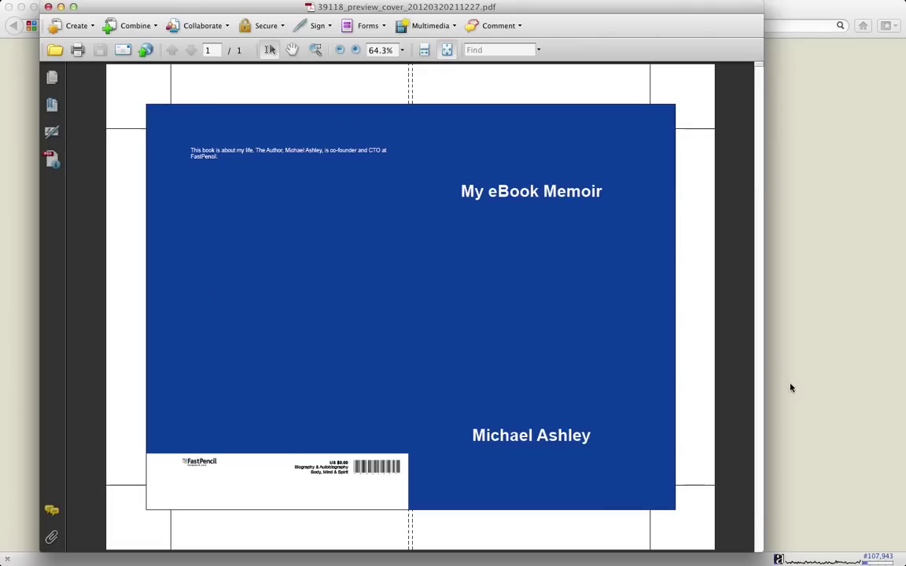
click(48, 7)
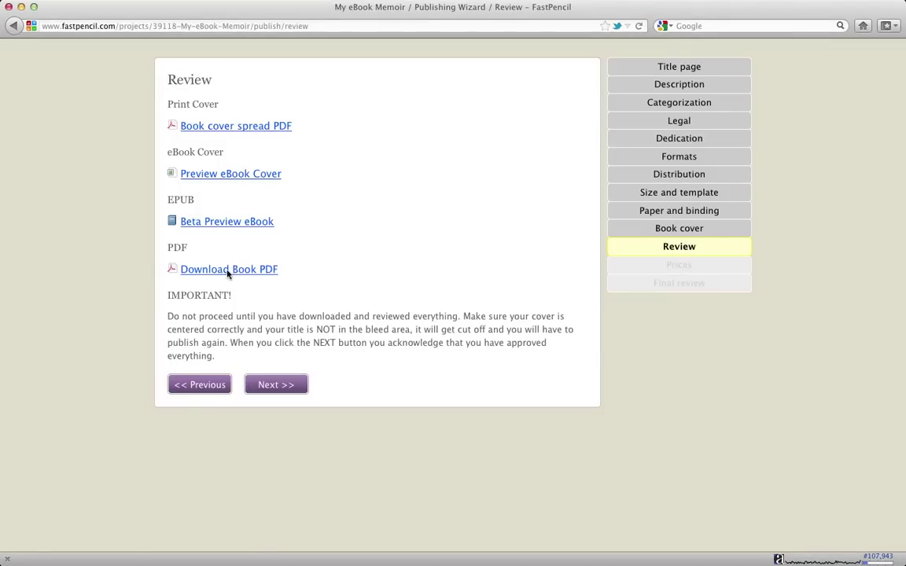
Step: On the Prices step, change the print retail price from 6.05 to 7.99, recalculating revenue to $4.46
click(291, 387)
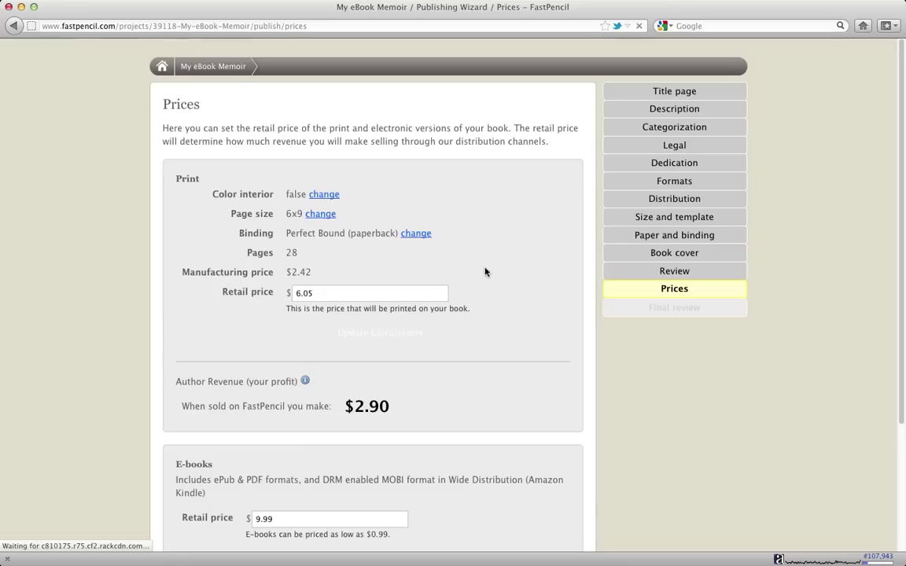
scroll(158, 213, down, 5)
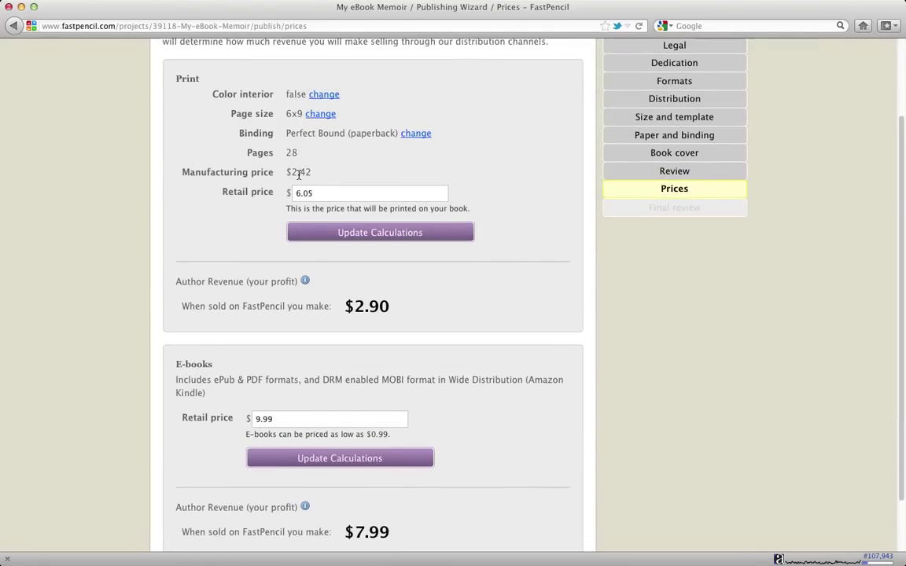
drag(285, 172, 315, 176)
click(315, 176)
drag(316, 191, 289, 195)
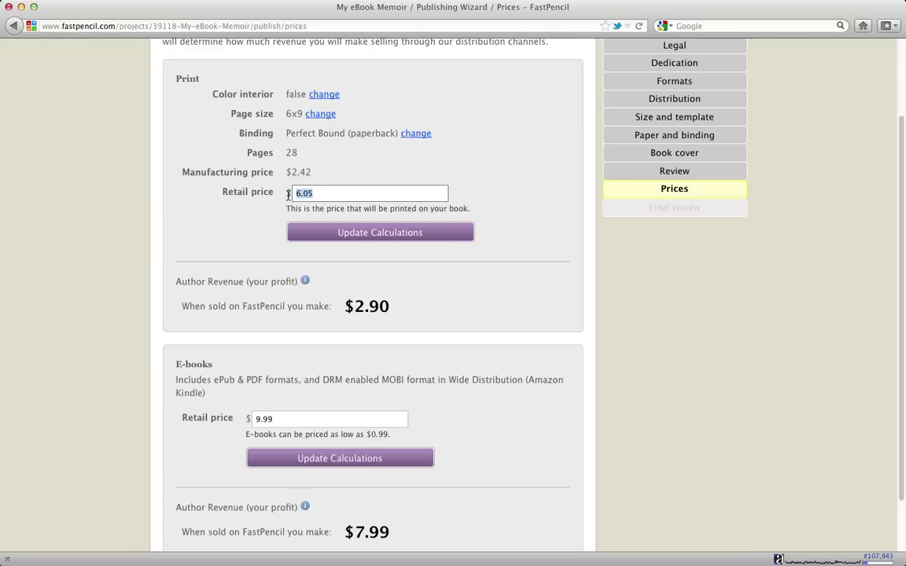
text(7.99)
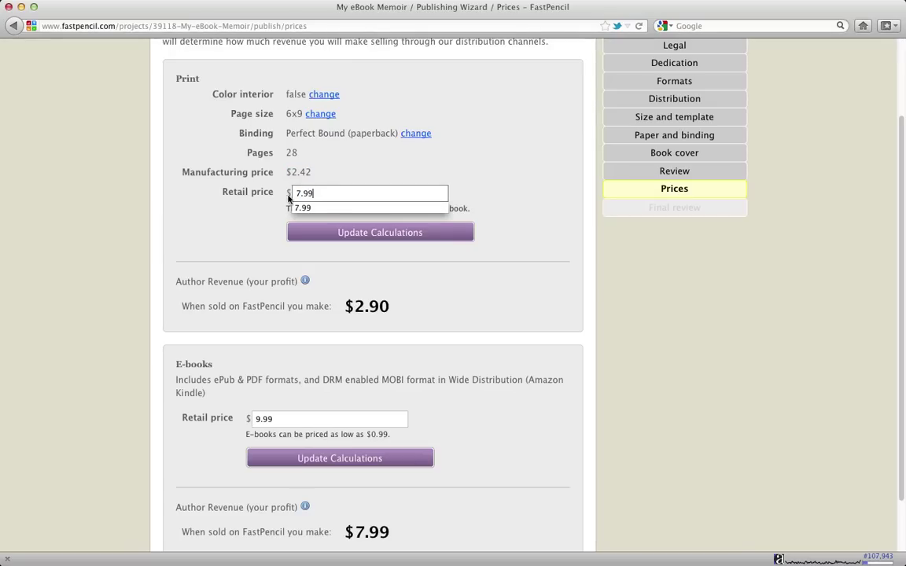
click(352, 233)
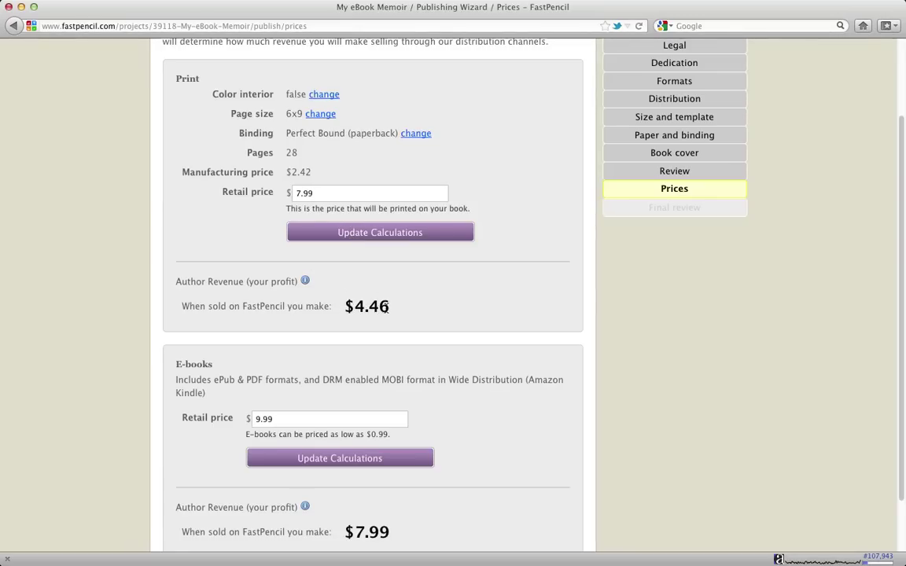
Step: Try 7.99 as the e-book retail price and recalculate author revenue
scroll(419, 311, down, 1)
scroll(419, 311, down, 3)
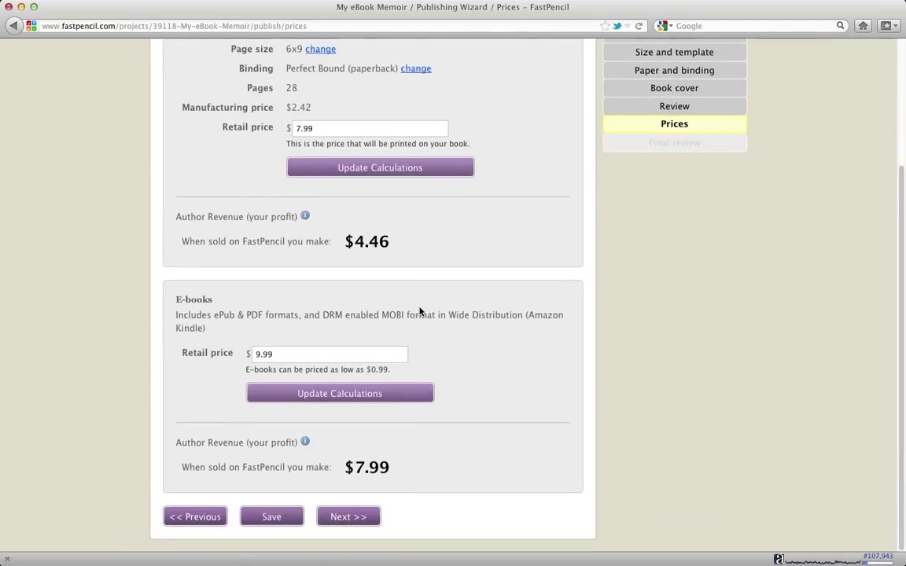
drag(277, 356, 243, 355)
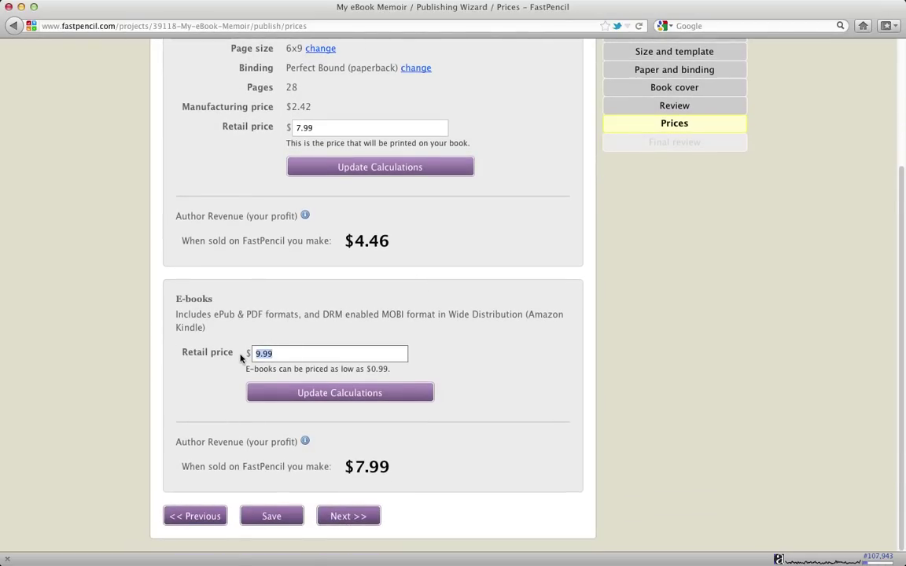
text(7.99)
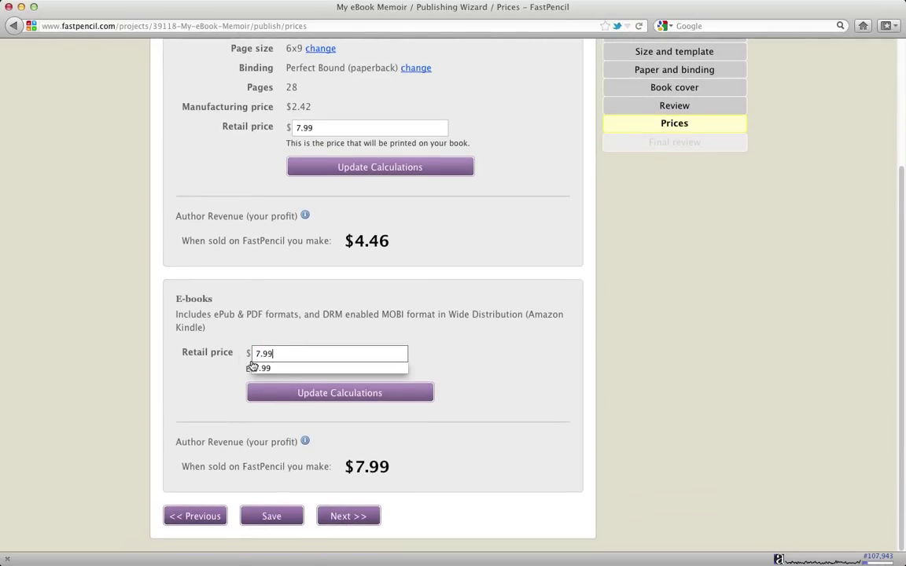
click(299, 390)
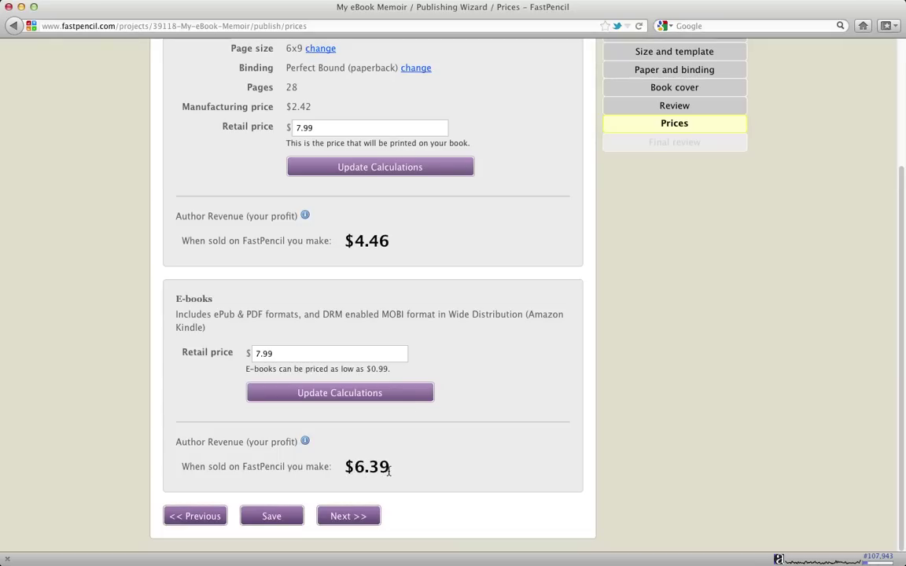
Step: Lower the e-book price to 5.99, recalculating revenue to $4.79, and continue to Final review
click(257, 353)
text(5)
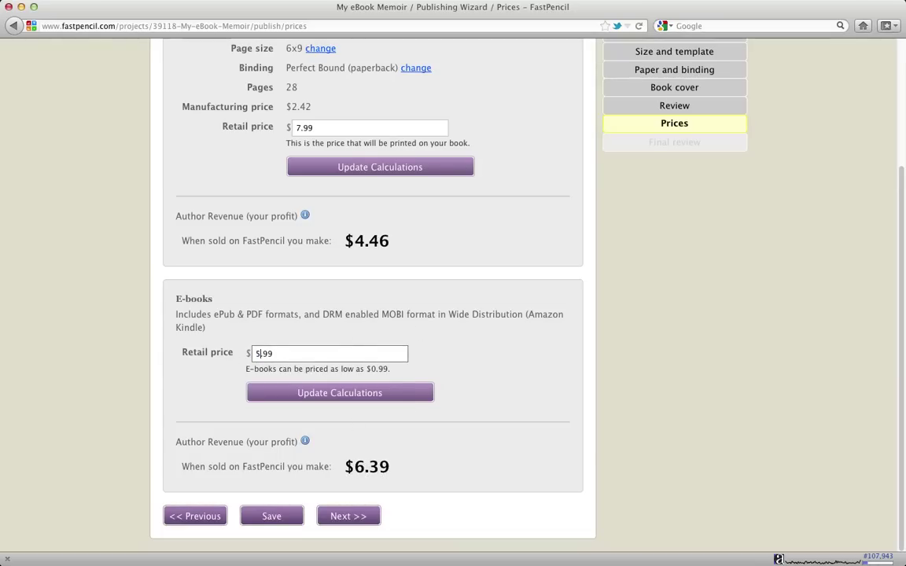
click(379, 393)
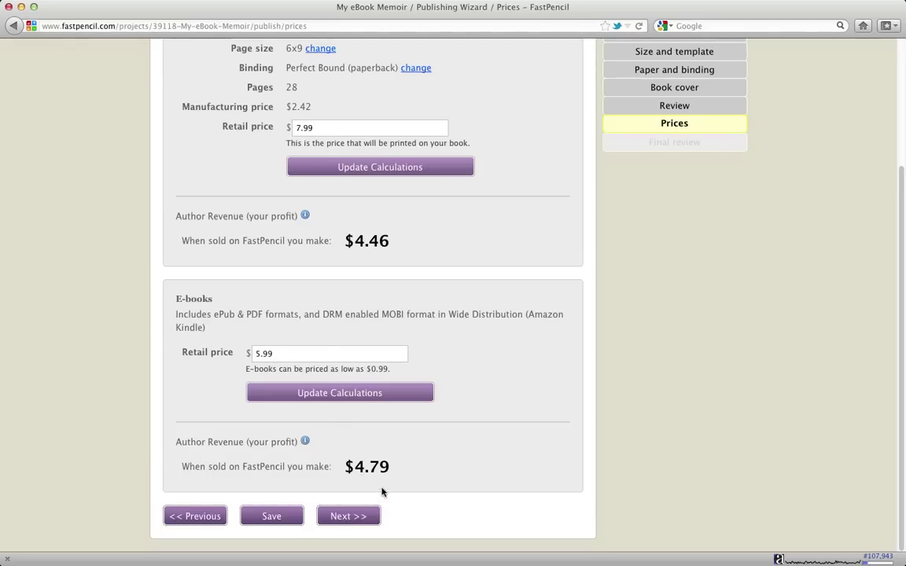
click(349, 515)
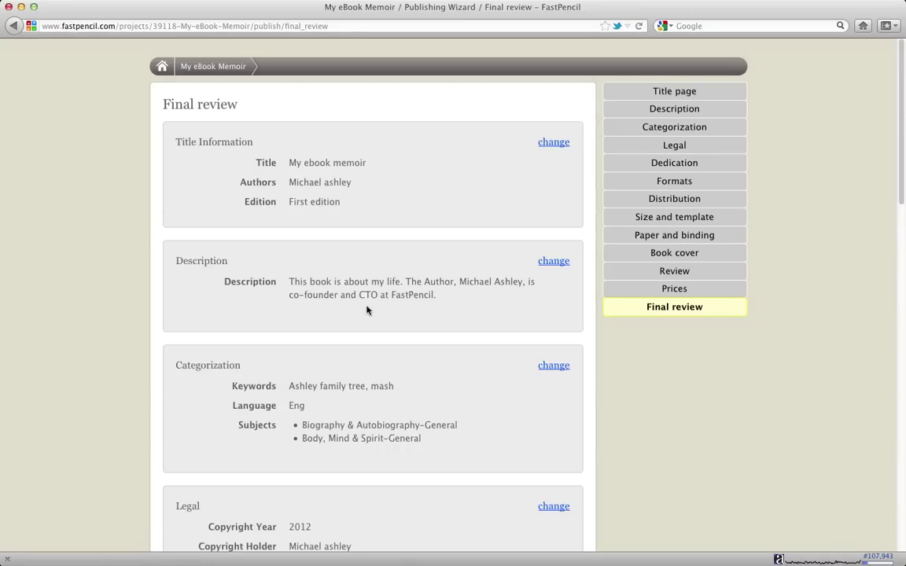
Step: Look over the Final review summary and confirm the proof copy quantity of 1
scroll(379, 172, down, 3)
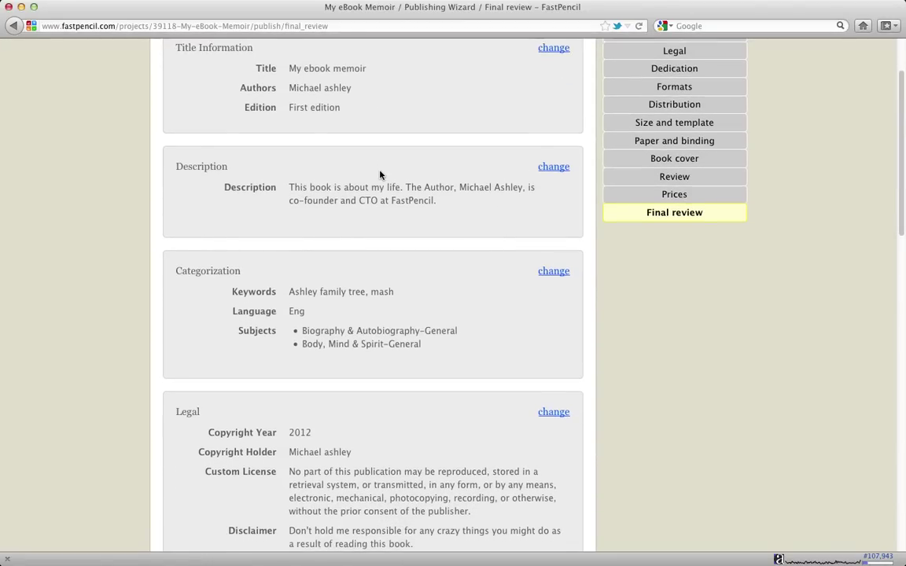
scroll(381, 171, down, 7)
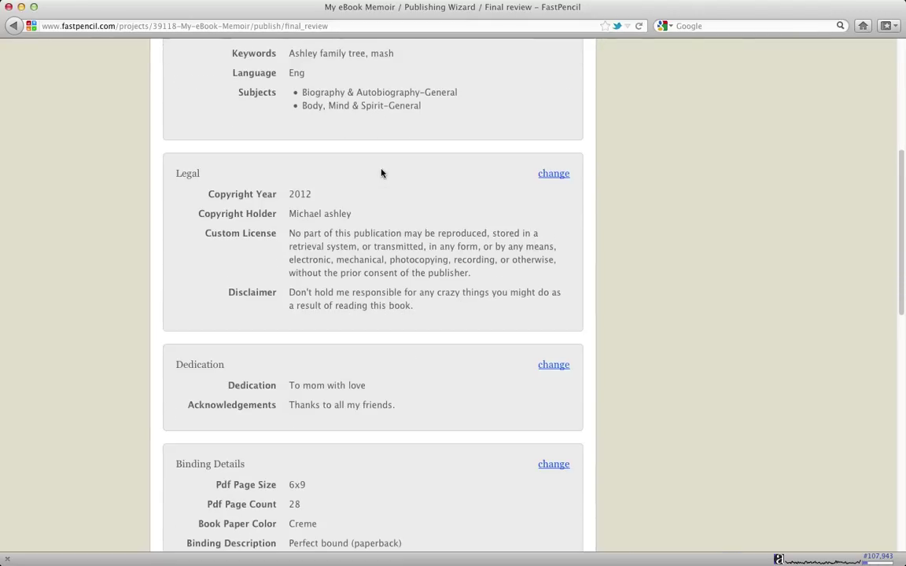
scroll(380, 171, down, 11)
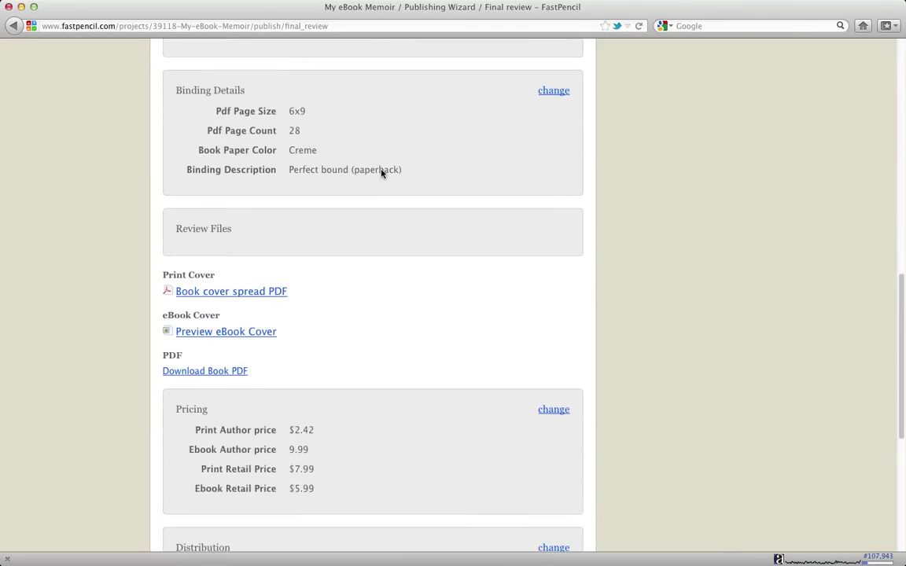
scroll(382, 172, down, 5)
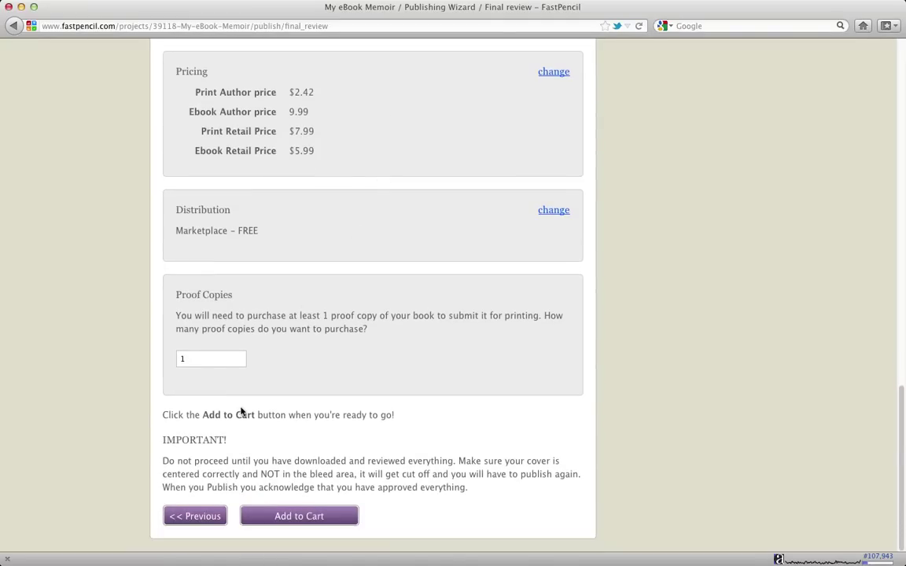
click(236, 363)
Step: Add the Publish project (all formats) order, $12.41 subtotal, to the cart
click(292, 518)
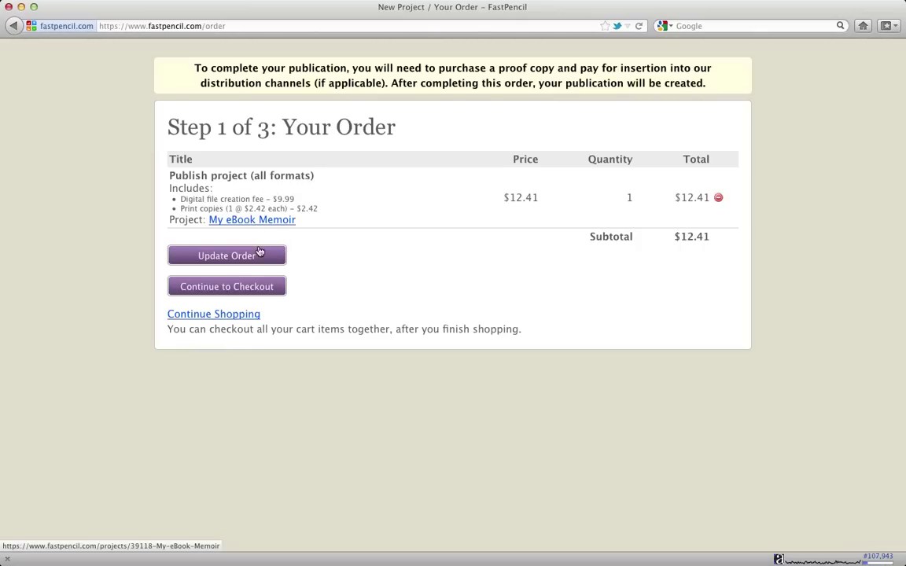
Step: Continue to Step 2 of 3 checkout for the $12.41 order
click(244, 287)
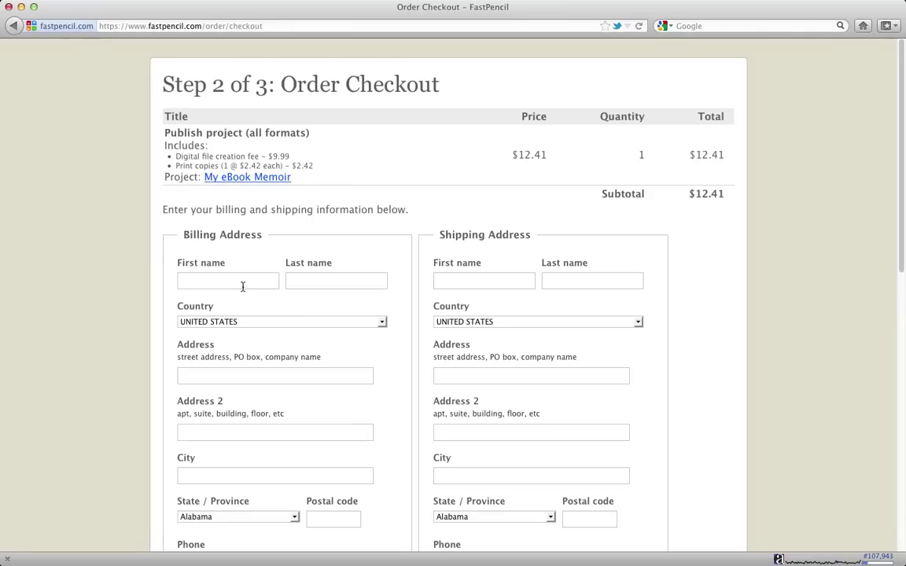